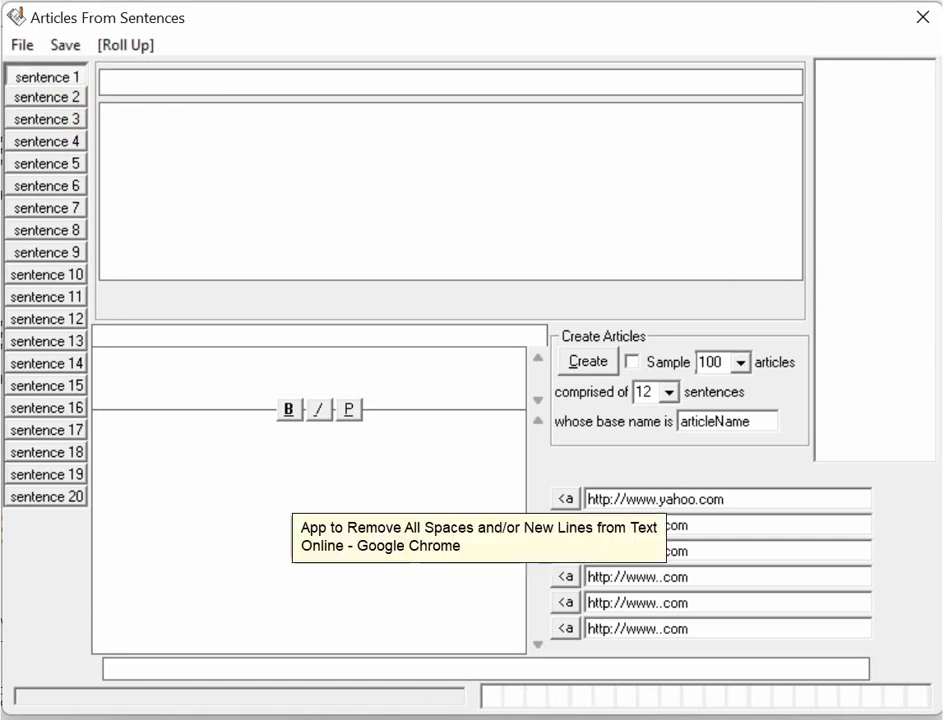
- Switch to Chrome and open the aad.org and Cleveland Clinic acne pages from the "how to cure acne" search results
{"action": "left_click", "coordinate": [478, 717]}
{"action": "left_click", "coordinate": [930, 1]}
{"action": "left_click", "coordinate": [888, 3]}
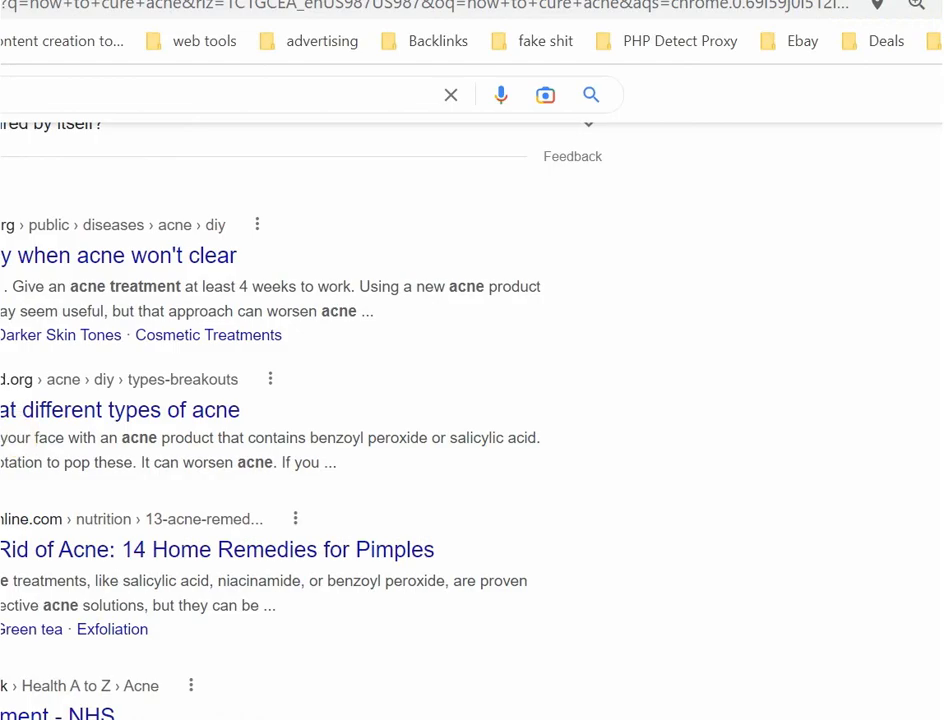
{"action": "scroll", "coordinate": [8, 245], "scroll_direction": "down", "scroll_amount": 3}
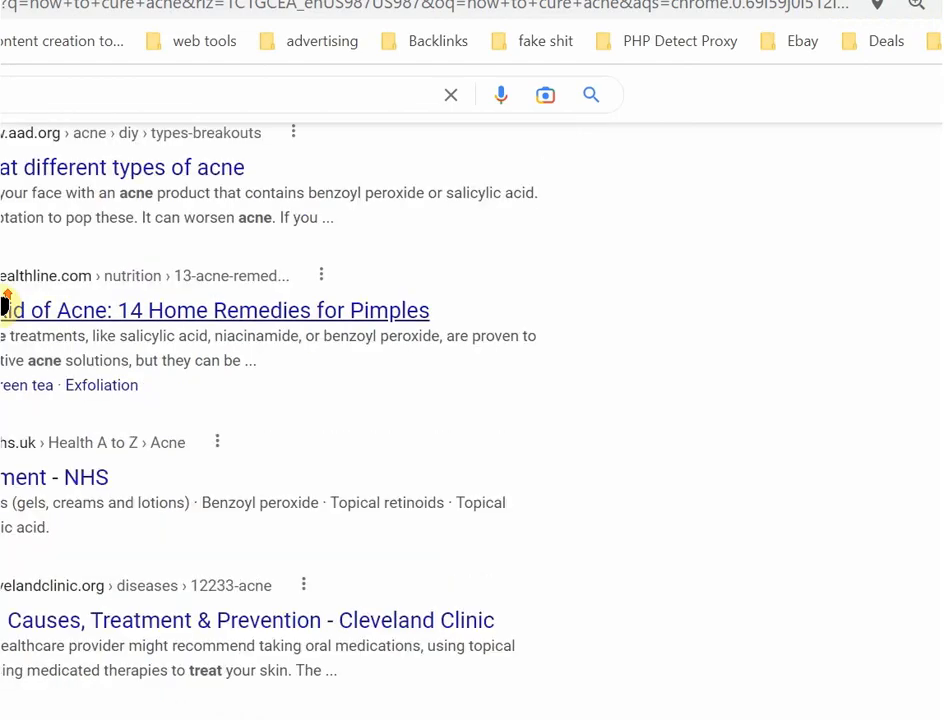
{"action": "scroll", "coordinate": [4, 307], "scroll_direction": "up", "scroll_amount": 5}
{"action": "scroll", "coordinate": [2, 412], "scroll_direction": "down", "scroll_amount": 5}
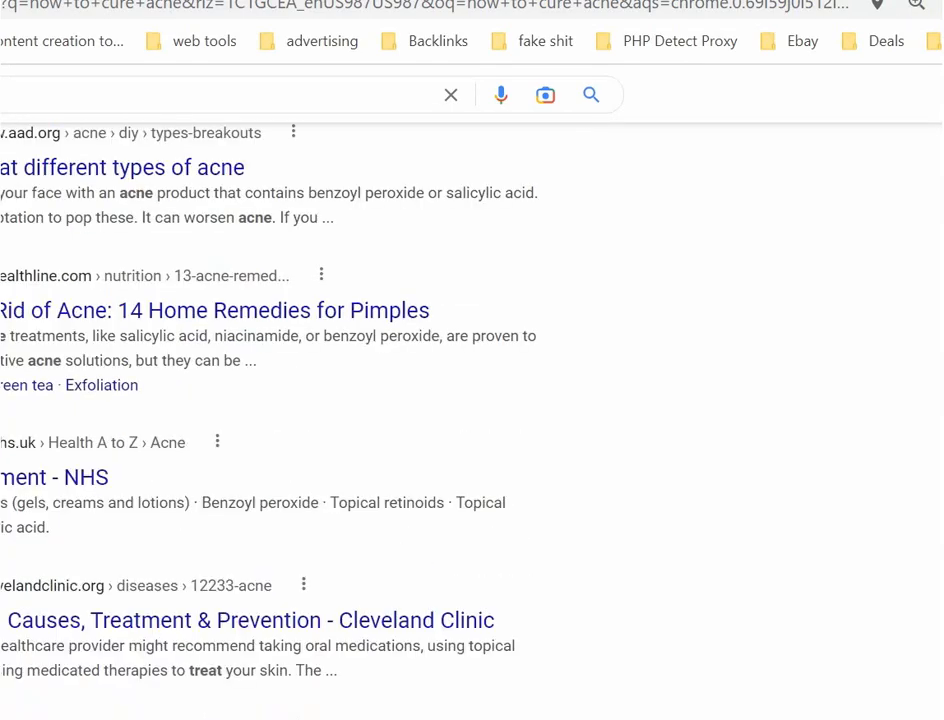
{"action": "left_click", "coordinate": [88, 180]}
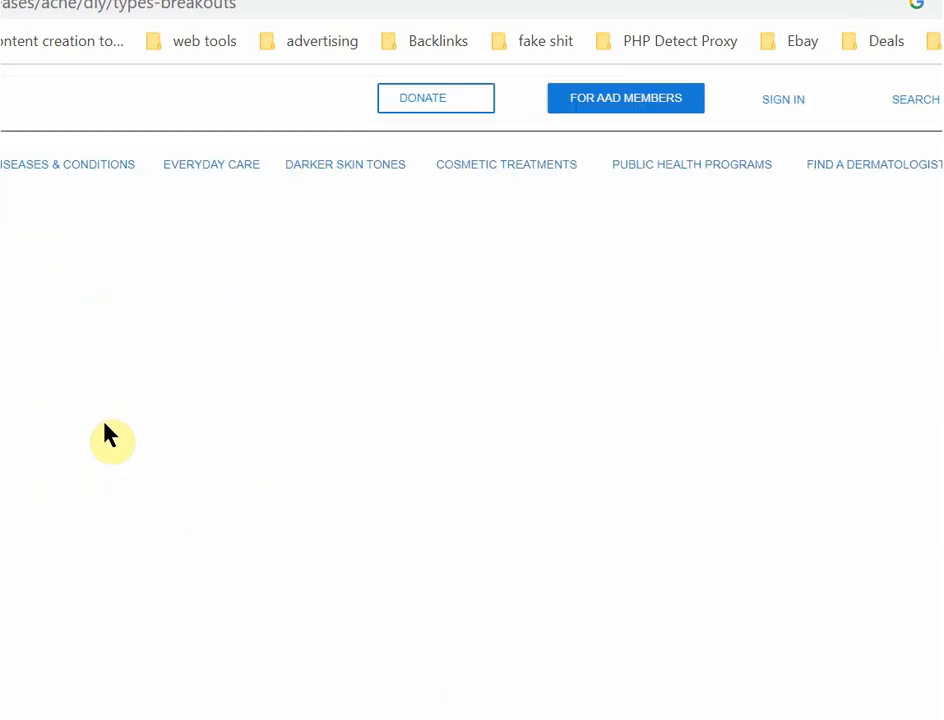
{"action": "scroll", "coordinate": [148, 468], "scroll_direction": "down", "scroll_amount": 5}
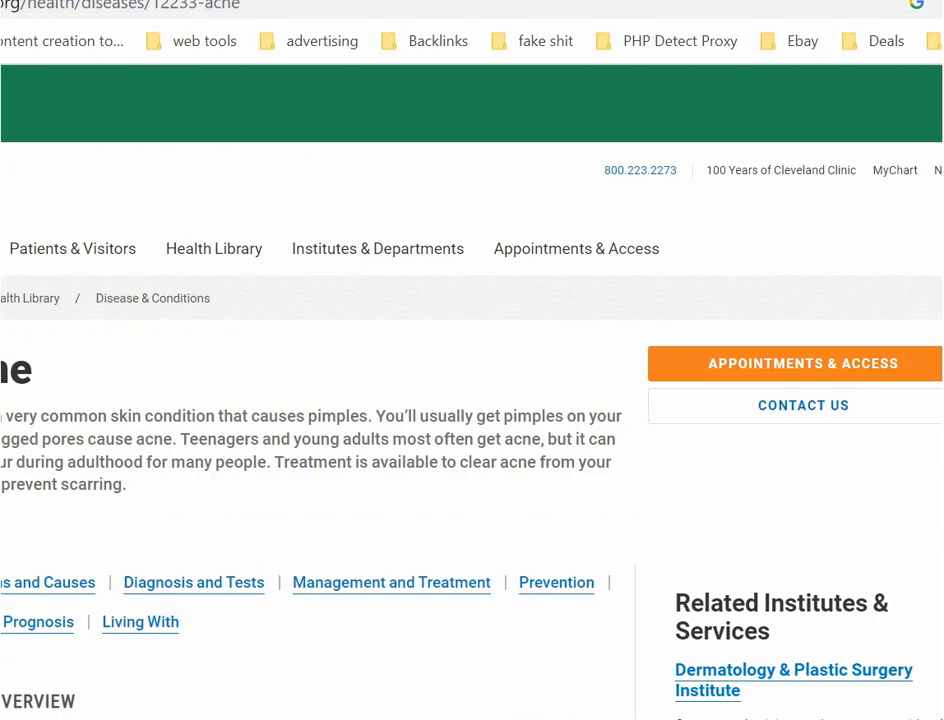
- Add Cleveland Clinic's "Acne is a very common skin condition that causes pimples. You'll usually get pimples on your face." to sentence 1 in Articles From Sentences
{"action": "left_click_drag", "start_coordinate": [2, 416], "coordinate": [624, 416]}
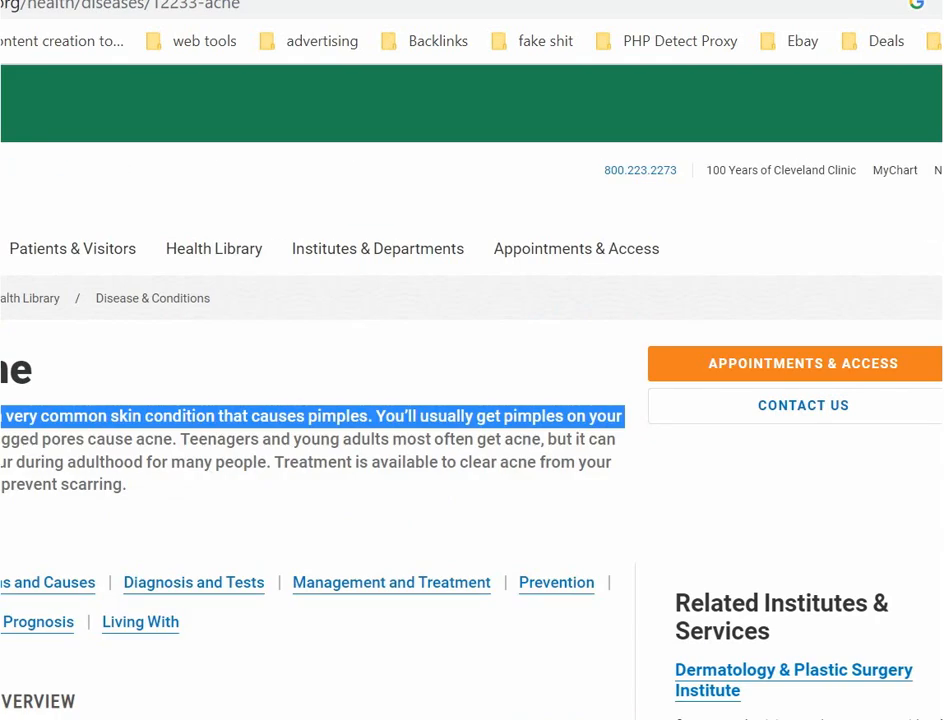
{"action": "key", "text": "alt+Tab"}
{"action": "left_click", "coordinate": [120, 87]}
{"action": "type", "text": "Acne is a very common skin condition that causes pimples. You'll usually get pimples on your face."}
{"action": "key", "text": "Return"}
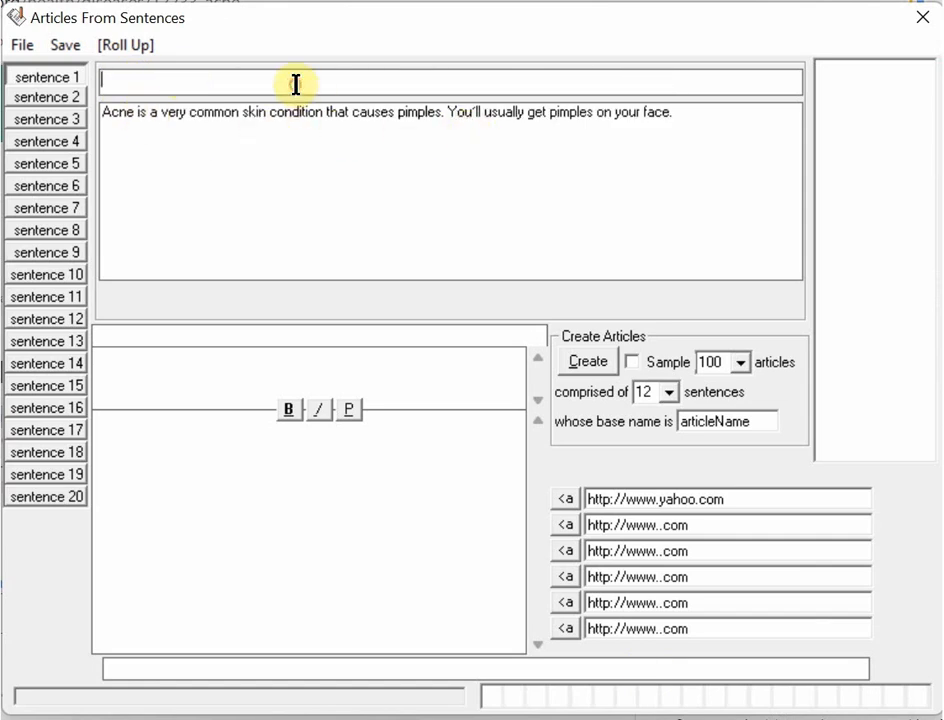
- Add to sentence 1: "Acne is something a large number of people suffer from and the most common place to get acne is on the chest and face"
{"action": "type", "text": "Acne is something a large number of people suff"}
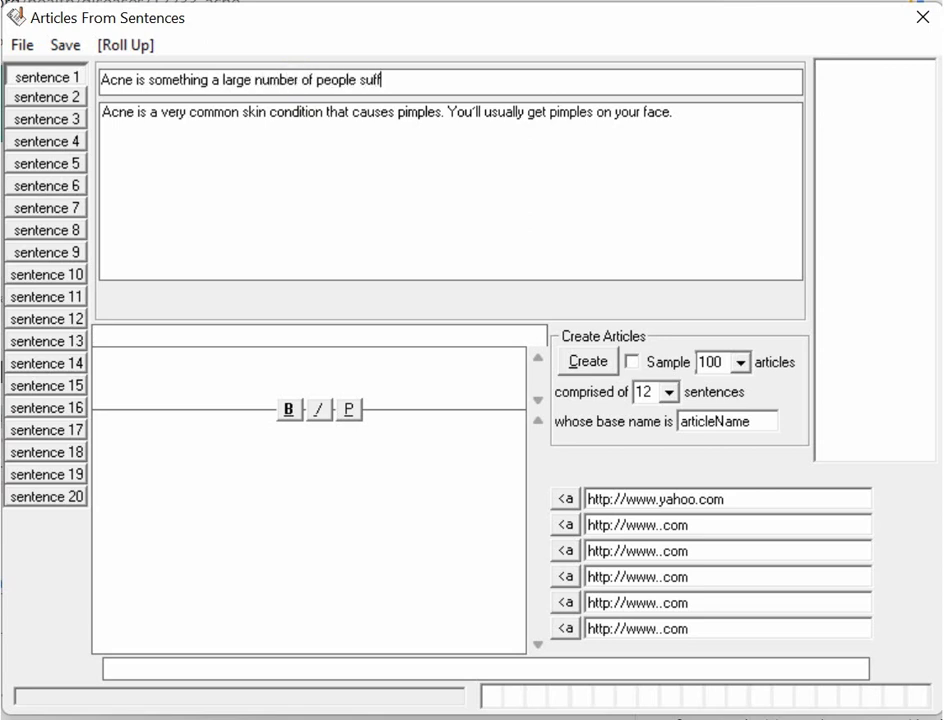
{"action": "type", "text": "er from and the most common place to get acne"}
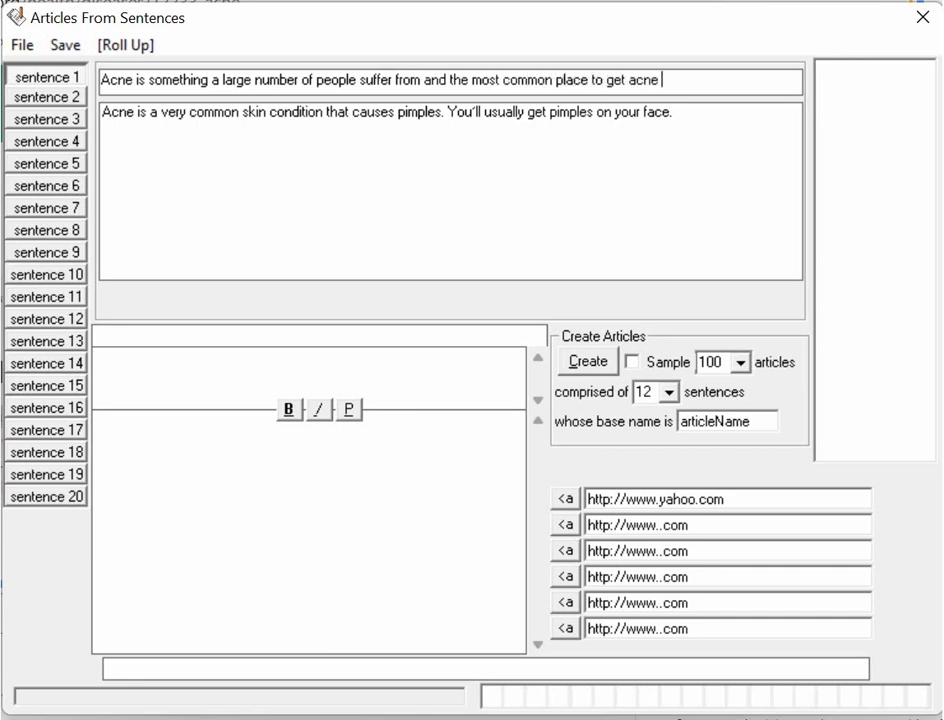
{"action": "type", "text": " is on the ches"}
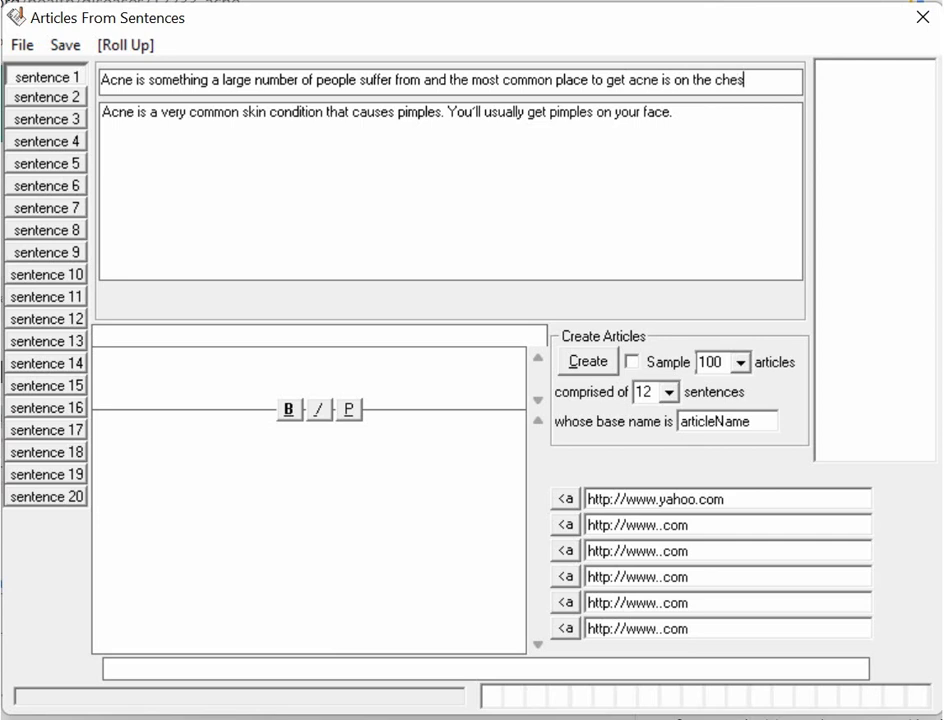
{"action": "type", "text": "t and face"}
{"action": "key", "text": "Return"}
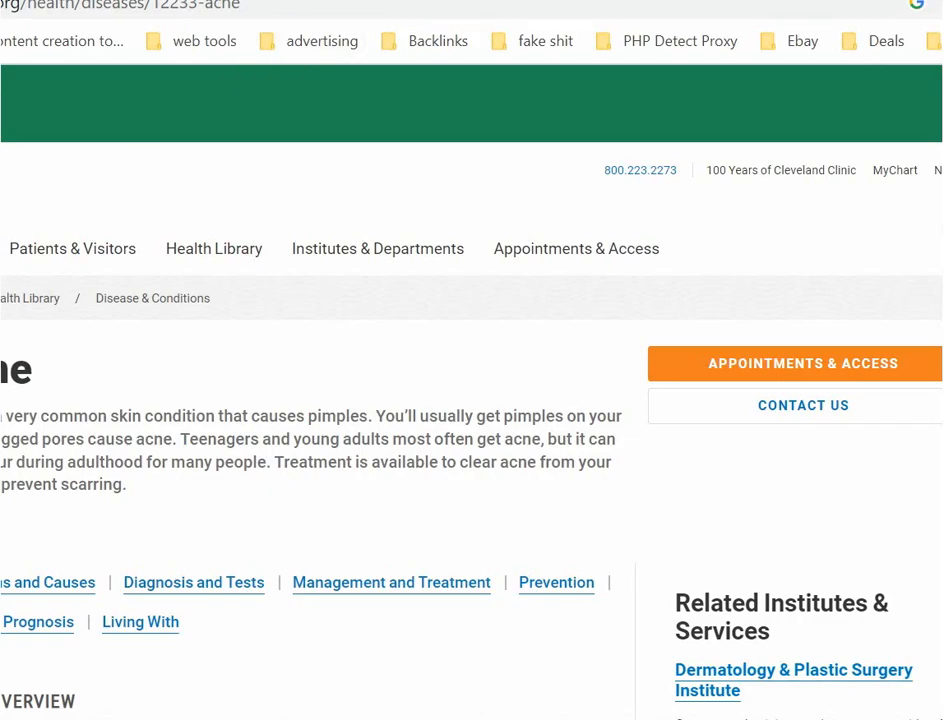
- Switch to Chrome and search Google for "acne cure" in a new tab
{"action": "left_click", "coordinate": [879, 0]}
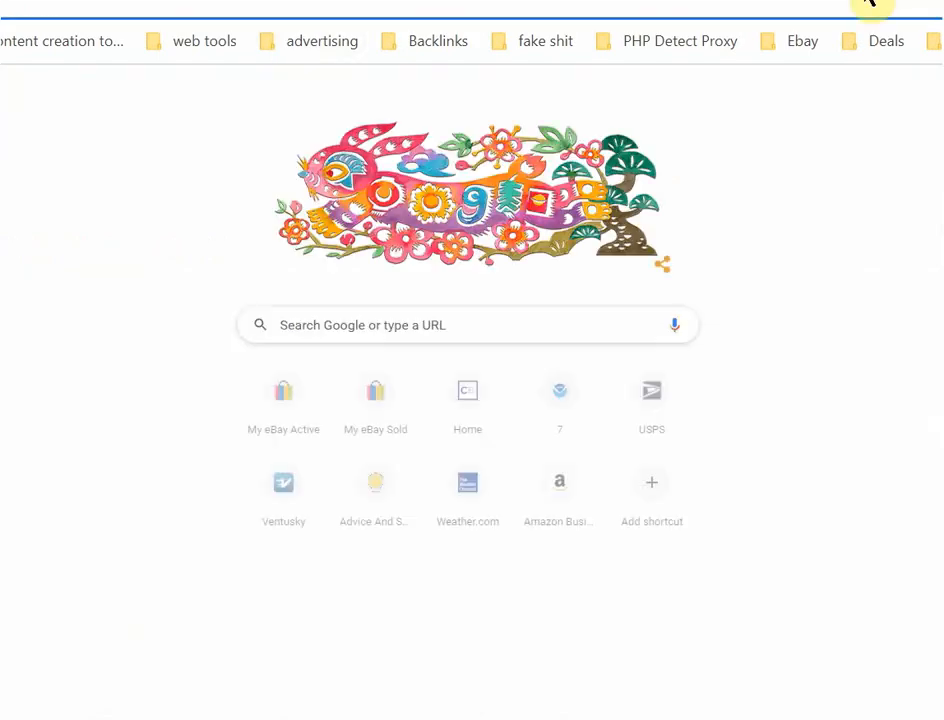
{"action": "left_click", "coordinate": [855, 2]}
{"action": "type", "text": "acne"}
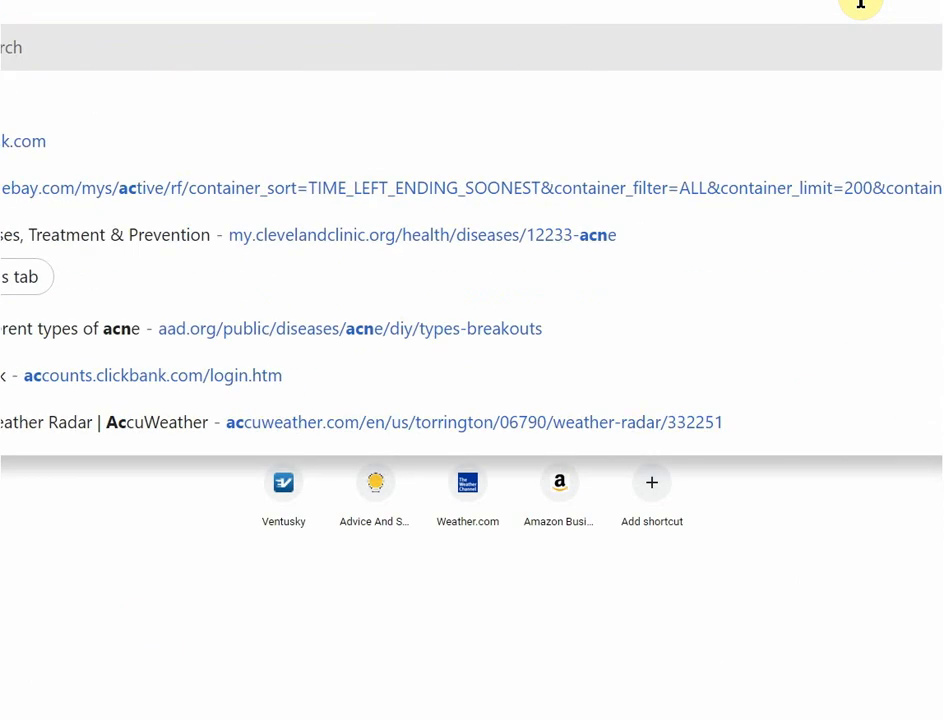
{"action": "type", "text": " cure"}
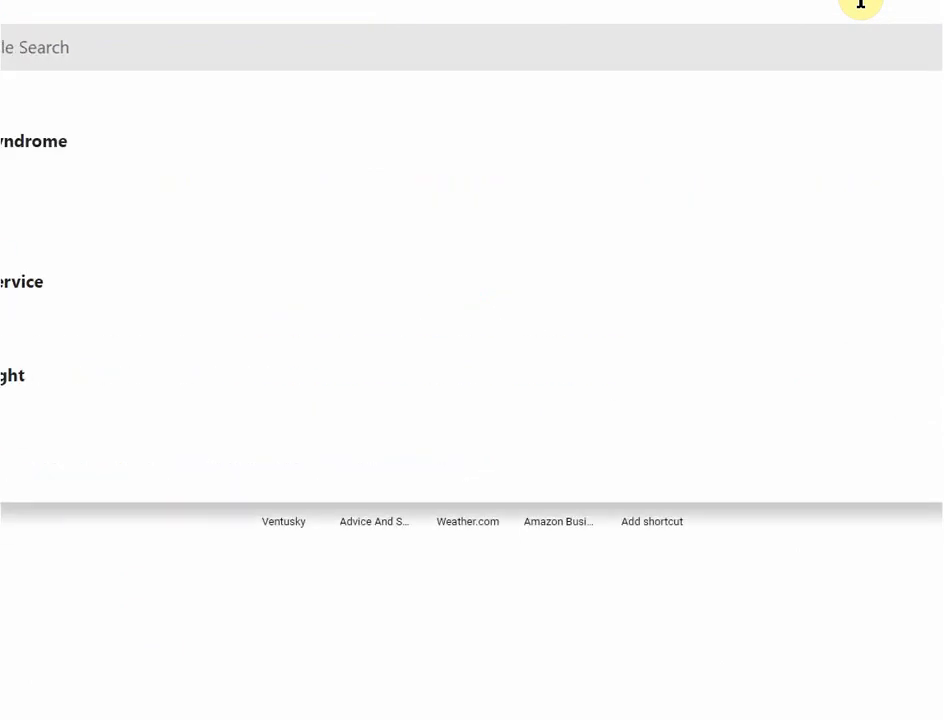
{"action": "key", "text": "Return"}
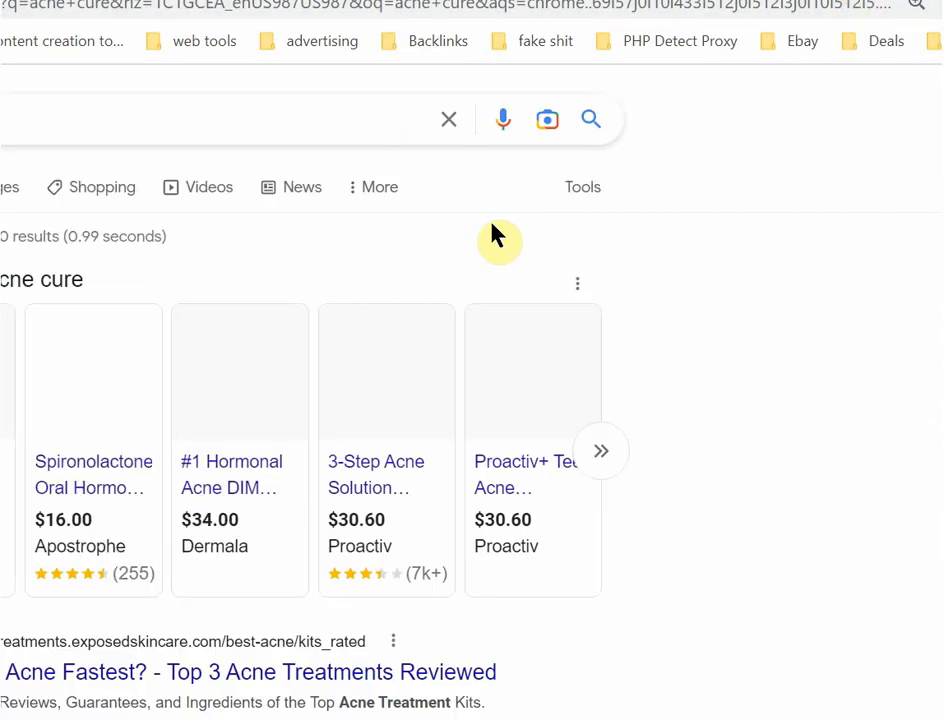
- Open Healthline's "How to Get Rid of Acne: 14 Home Remedies for Pimples" from the results and go to its introduction
{"action": "scroll", "coordinate": [449, 280], "scroll_direction": "down", "scroll_amount": 5}
{"action": "scroll", "coordinate": [300, 400], "scroll_direction": "down", "scroll_amount": 5}
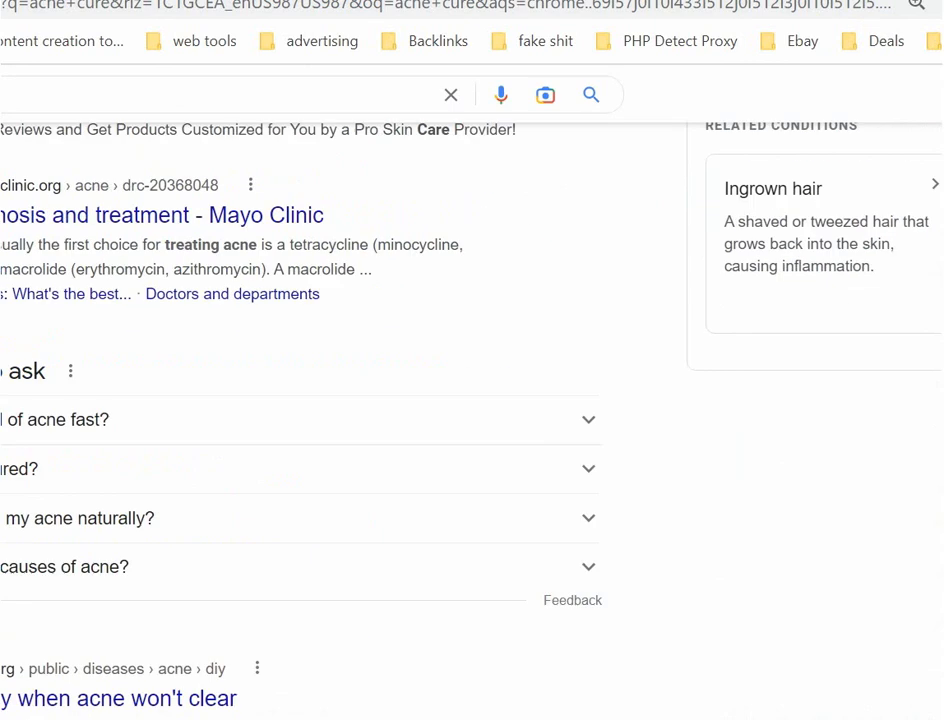
{"action": "scroll", "coordinate": [300, 400], "scroll_direction": "down", "scroll_amount": 5}
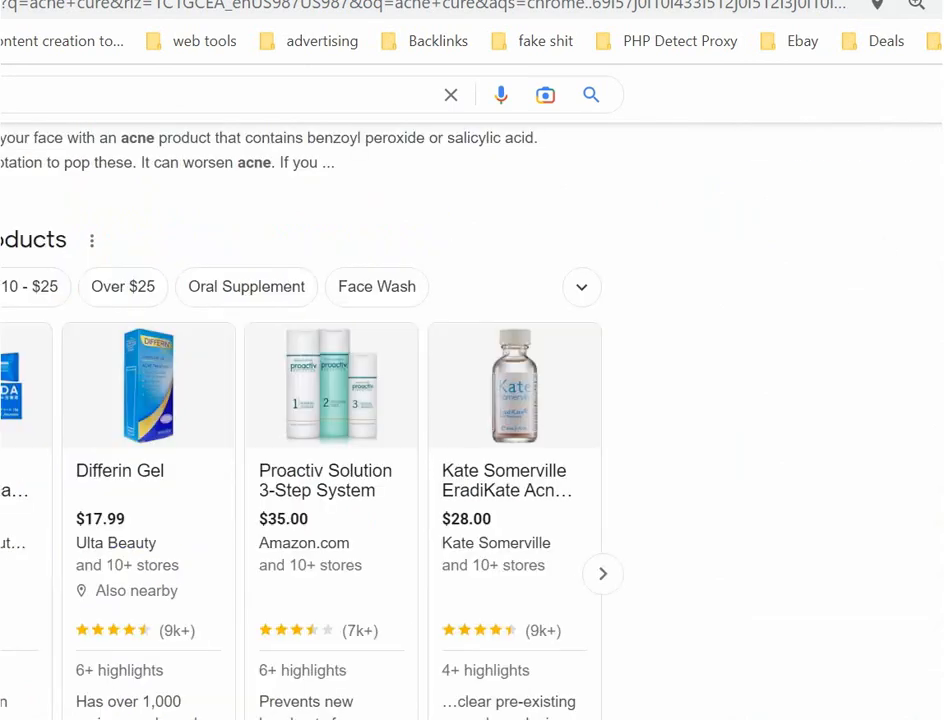
{"action": "scroll", "coordinate": [300, 420], "scroll_direction": "down", "scroll_amount": 5}
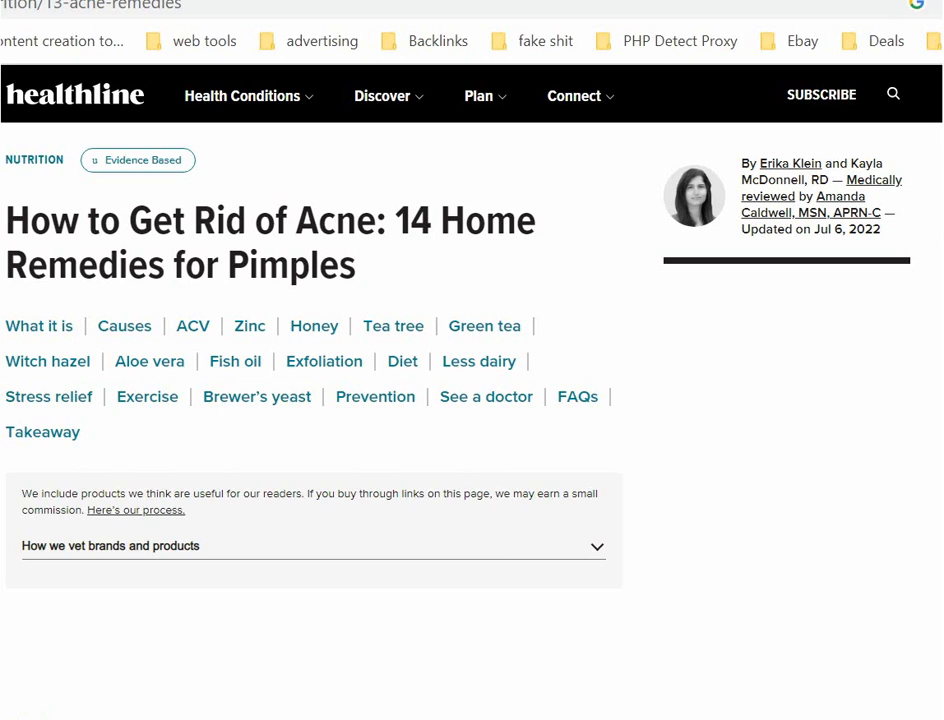
{"action": "scroll", "coordinate": [170, 328], "scroll_direction": "down", "scroll_amount": 7}
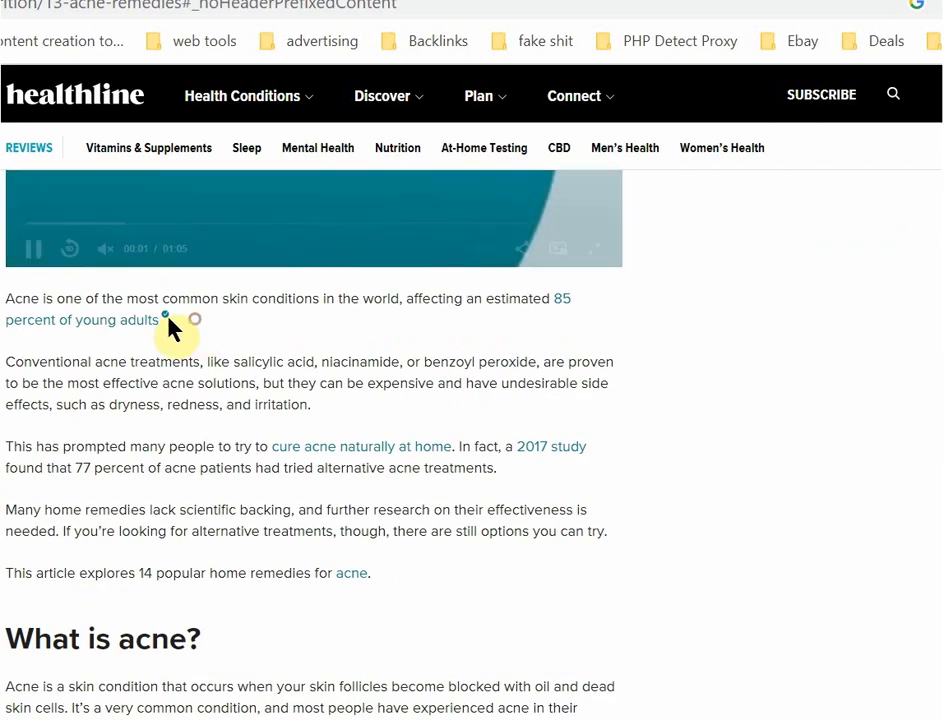
- Copy Healthline's sentence about acne affecting an estimated 85 percent of young adults into Articles From Sentences as another sentence 1 variation
{"action": "left_click_drag", "start_coordinate": [170, 327], "coordinate": [8, 306]}
{"action": "key", "text": "ctrl+c"}
{"action": "key", "text": "alt+Tab"}
{"action": "key", "text": "ctrl+v"}
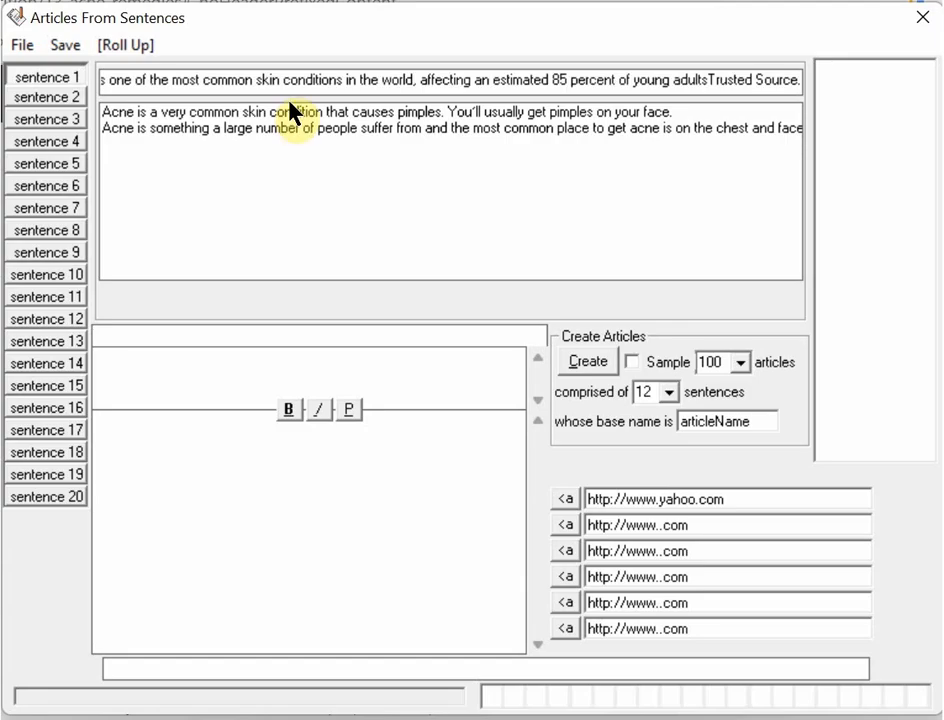
{"action": "key", "text": "Return"}
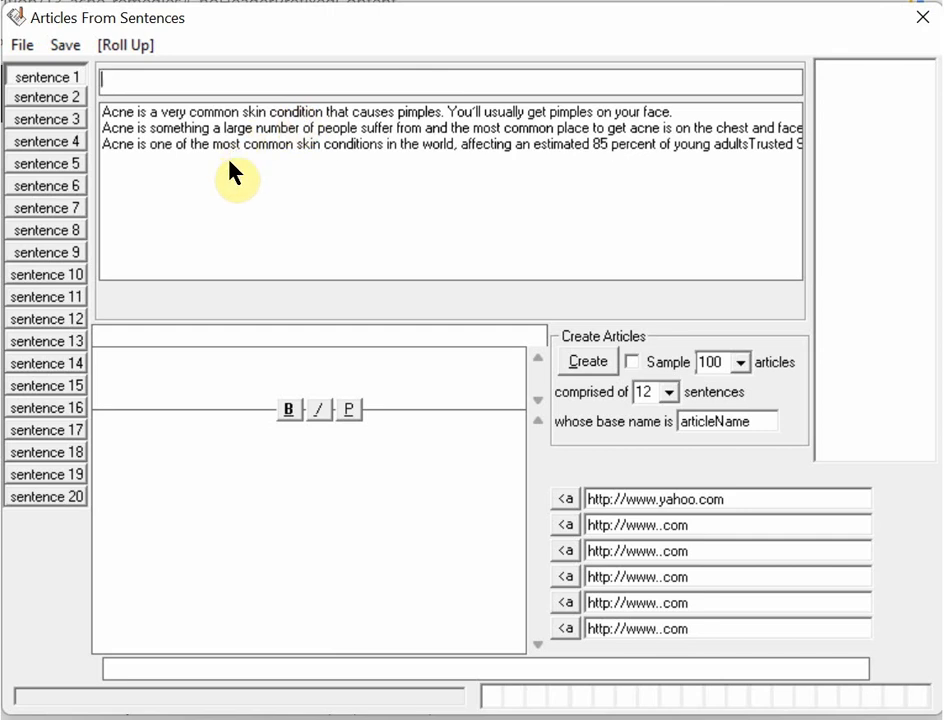
- Add Cleveland Clinic's "Teenagers and young adults most often get acne, but it can also occur during adulthood for many people." to sentence 2
{"action": "left_click", "coordinate": [68, 95]}
{"action": "key", "text": "alt+Tab"}
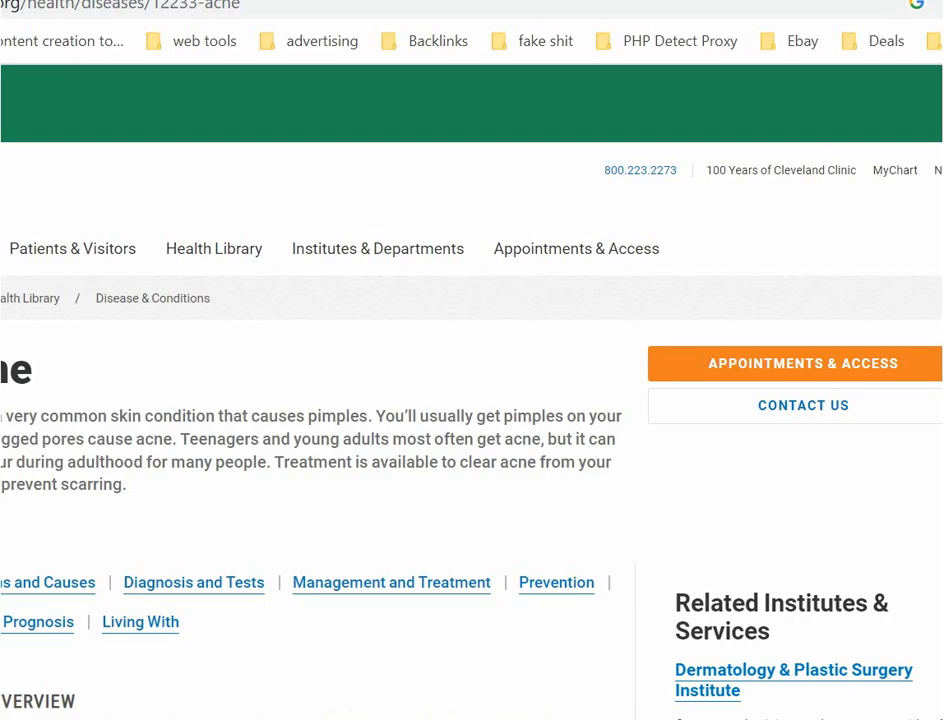
{"action": "mouse_move", "coordinate": [171, 462]}
{"action": "left_mouse_down"}
{"action": "mouse_move", "coordinate": [263, 461]}
{"action": "mouse_move", "coordinate": [172, 438]}
{"action": "left_mouse_up"}
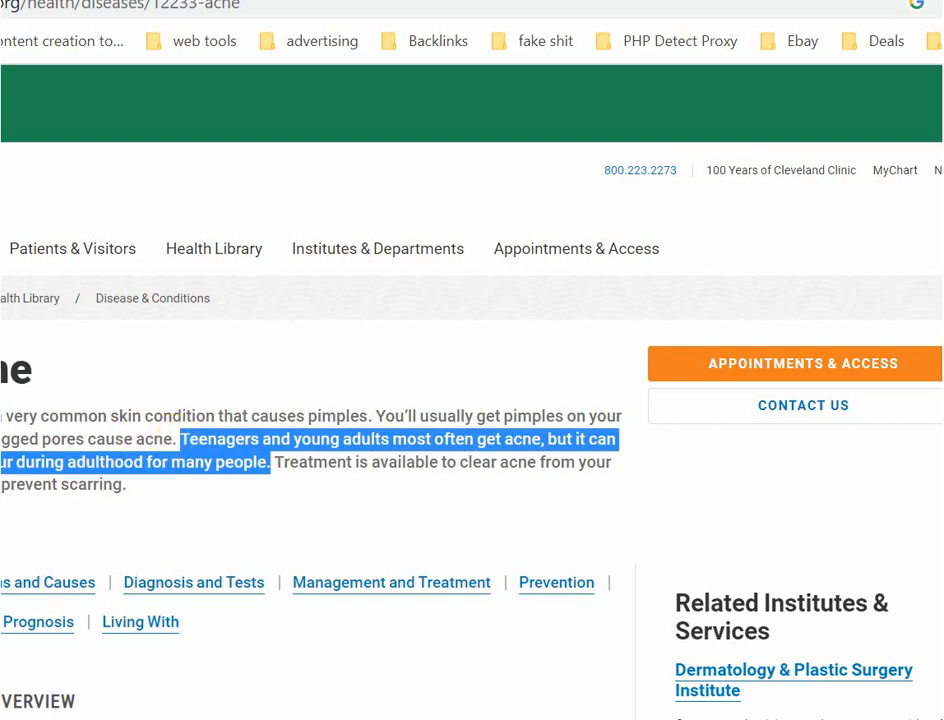
{"action": "key", "text": "alt+Tab"}
{"action": "key", "text": "ctrl+v"}
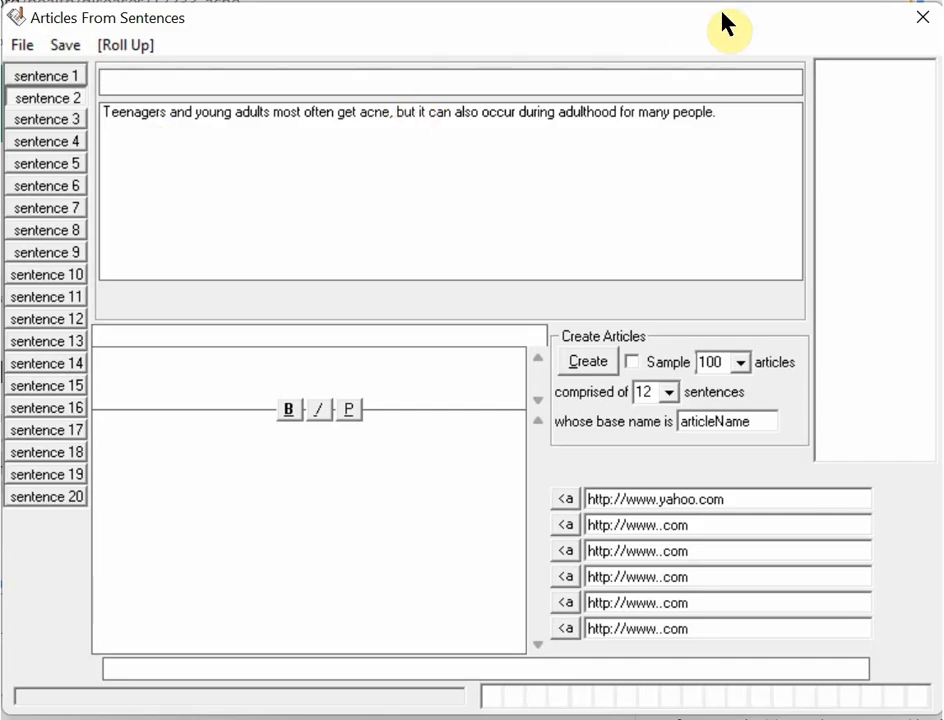
- Copy Healthline's paragraph beginning "Conventional acne treatments, like salicylic acid, niacinamide, or benzoyl peroxide" into sentence 2 as a second variation
{"action": "key", "text": "alt+Tab"}
{"action": "left_click", "coordinate": [792, 1]}
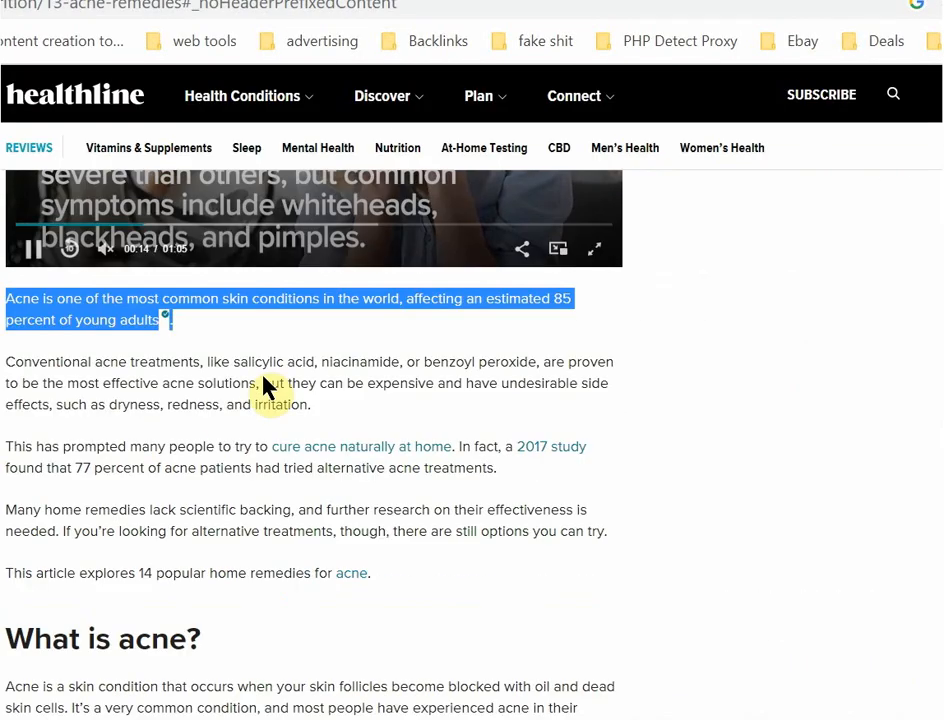
{"action": "left_click", "coordinate": [198, 382]}
{"action": "triple_click", "coordinate": [198, 382]}
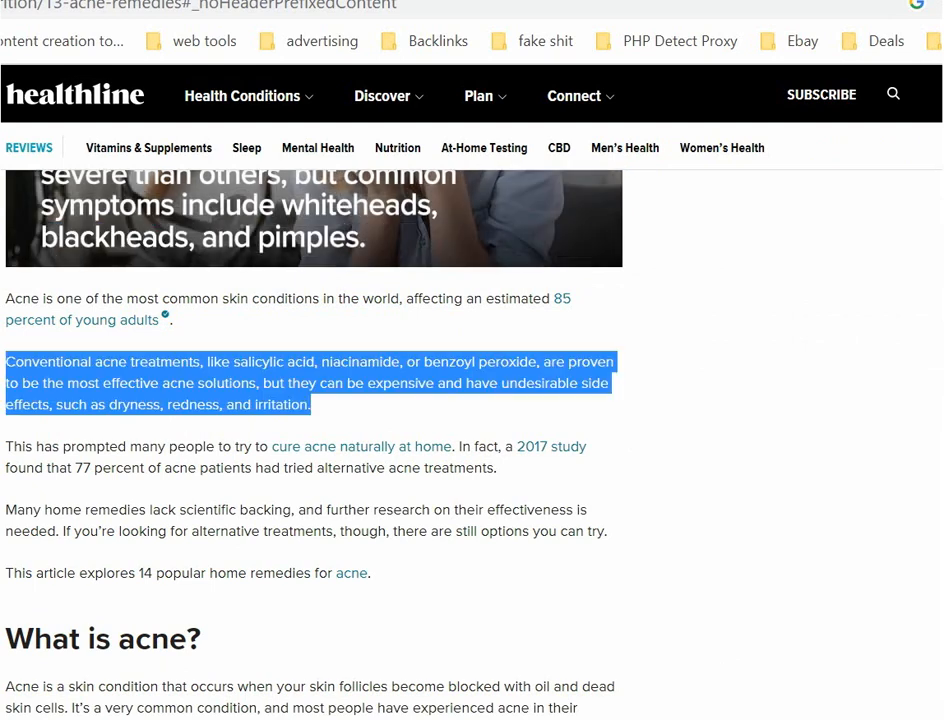
{"action": "key", "text": "alt+Tab"}
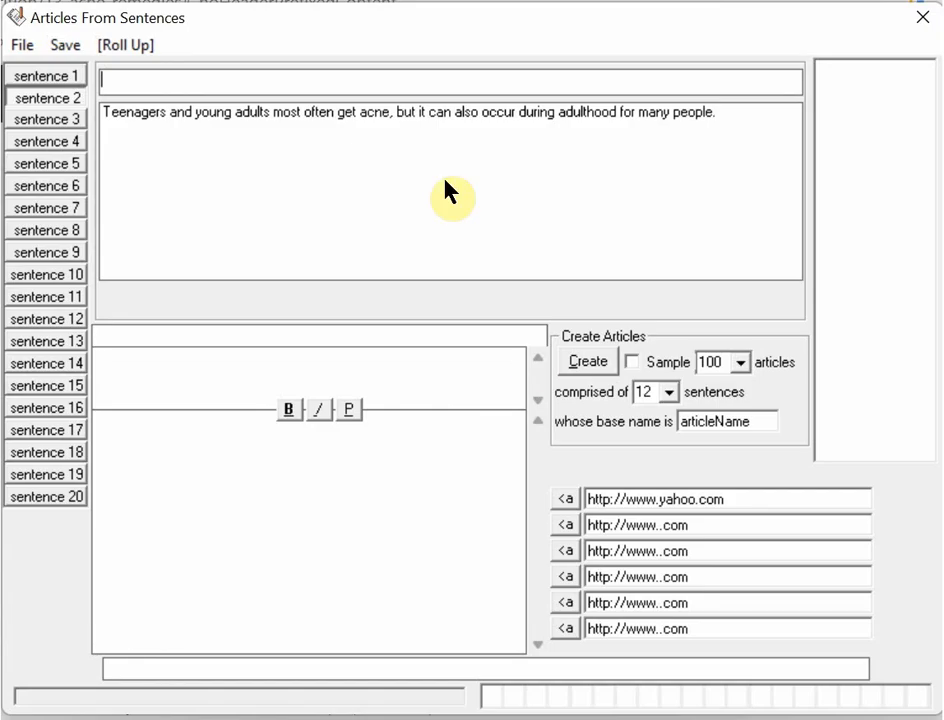
{"action": "left_click", "coordinate": [358, 84]}
{"action": "key", "text": "ctrl+v"}
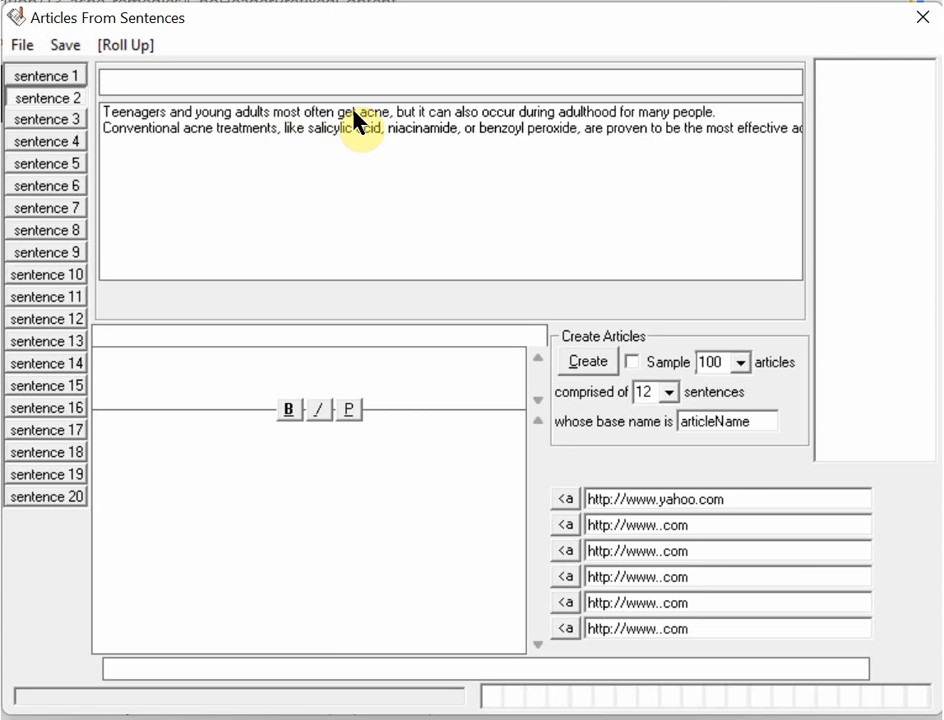
- Add the sentence 2 variation "It is usually teens that get acne but some adults have acne as well"
{"action": "right_click", "coordinate": [244, 92]}
{"action": "left_click", "coordinate": [221, 75]}
{"action": "type", "text": "It is usually teens that get acne but some adu"}
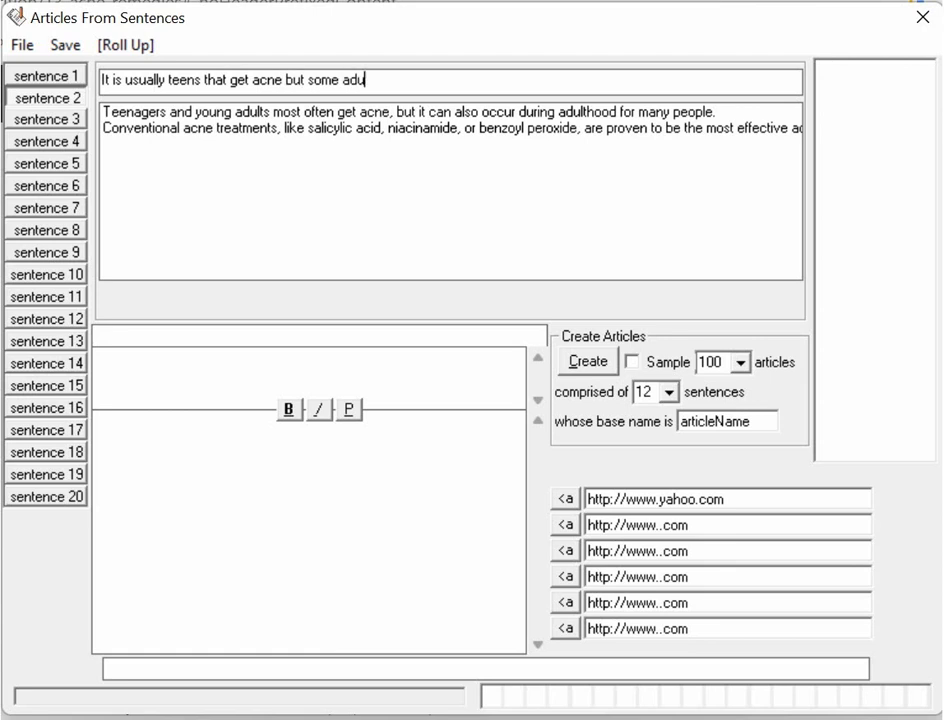
{"action": "type", "text": "lts have acen as well"}
{"action": "key", "text": "Return"}
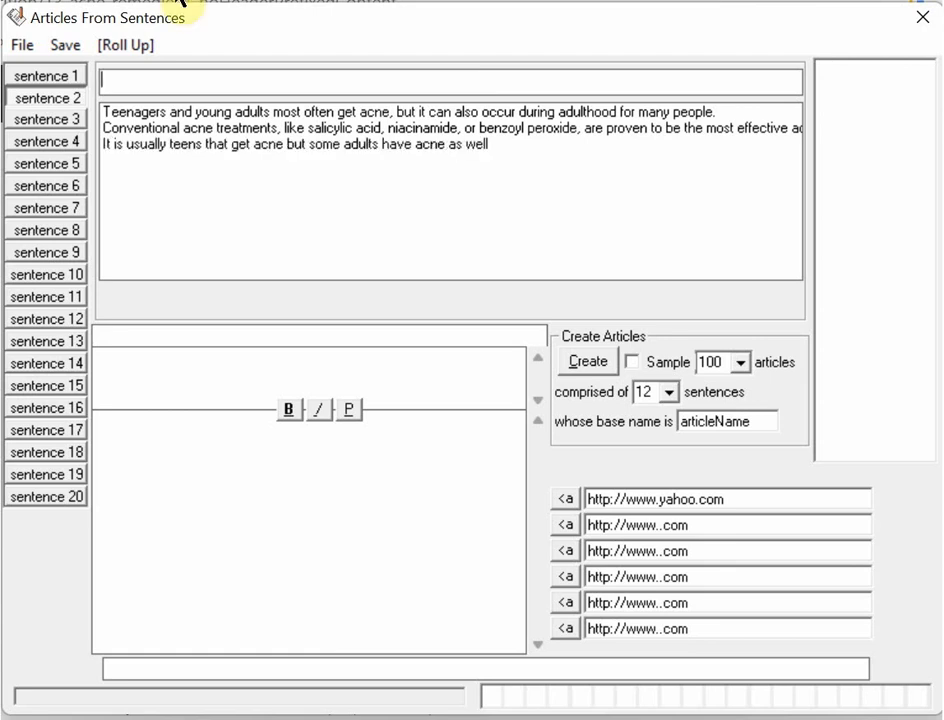
- Copy Healthline's passage beginning "This has prompted many people to try to cure acne naturally at home", including the 2017 study, into sentence 3
{"action": "left_click", "coordinate": [44, 119]}
{"action": "left_click", "coordinate": [906, 10]}
{"action": "mouse_move", "coordinate": [494, 467]}
{"action": "left_mouse_down"}
{"action": "mouse_move", "coordinate": [6, 474]}
{"action": "mouse_move", "coordinate": [2, 463]}
{"action": "left_mouse_up"}
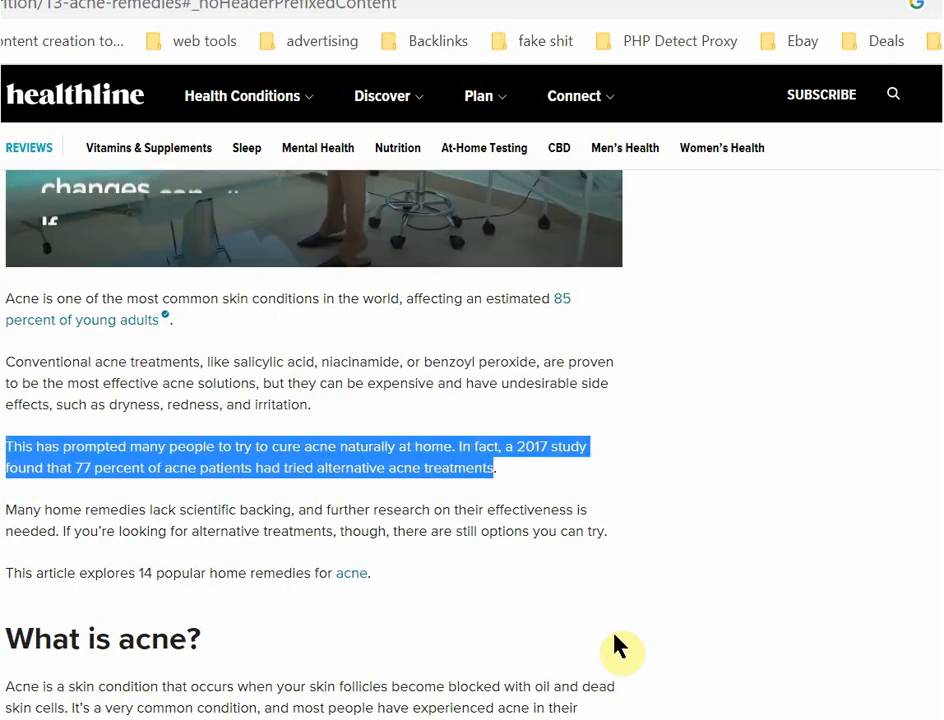
{"action": "left_click", "coordinate": [612, 718]}
{"action": "left_click", "coordinate": [242, 77]}
{"action": "key", "text": "ctrl+v"}
- Add Cleveland Clinic's "Treatment is available to clear acne from your skin and prevent scarring." to sentence 3 as a second variation
{"action": "left_click_drag", "start_coordinate": [132, 485], "coordinate": [271, 458]}
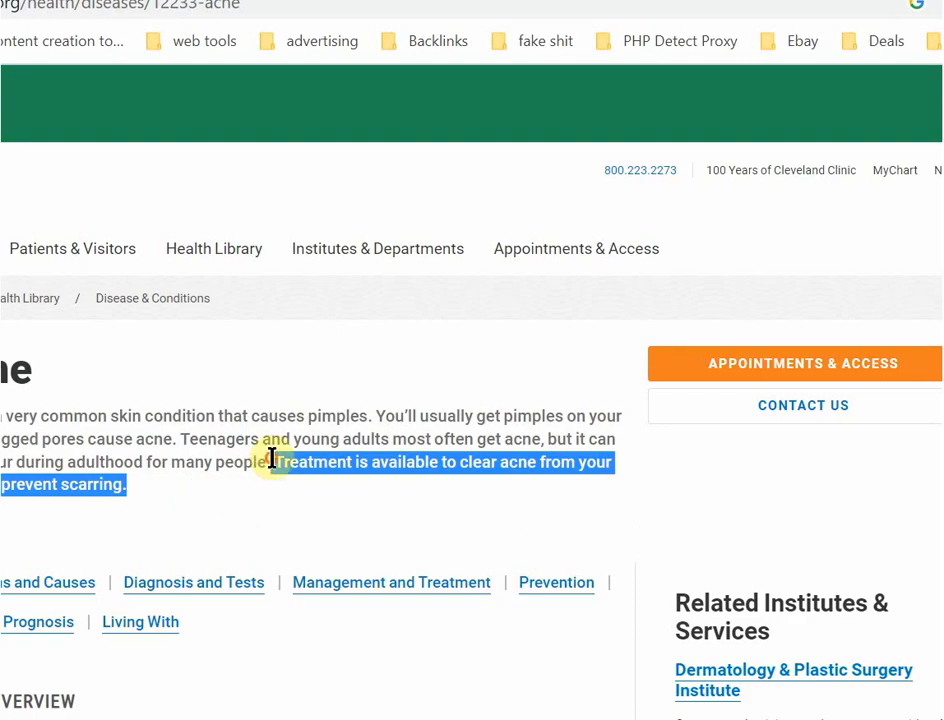
{"action": "left_click", "coordinate": [600, 718]}
{"action": "left_click", "coordinate": [382, 86]}
{"action": "right_click", "coordinate": [382, 86]}
{"action": "left_click", "coordinate": [377, 86]}
{"action": "key", "text": "ctrl+v"}
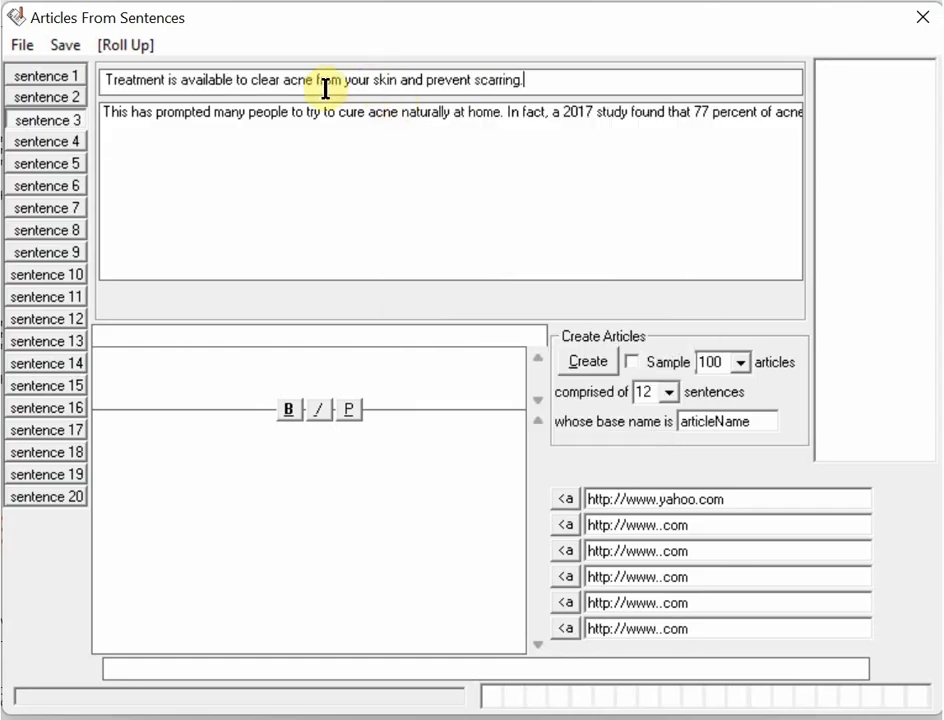
{"action": "key", "text": "Return"}
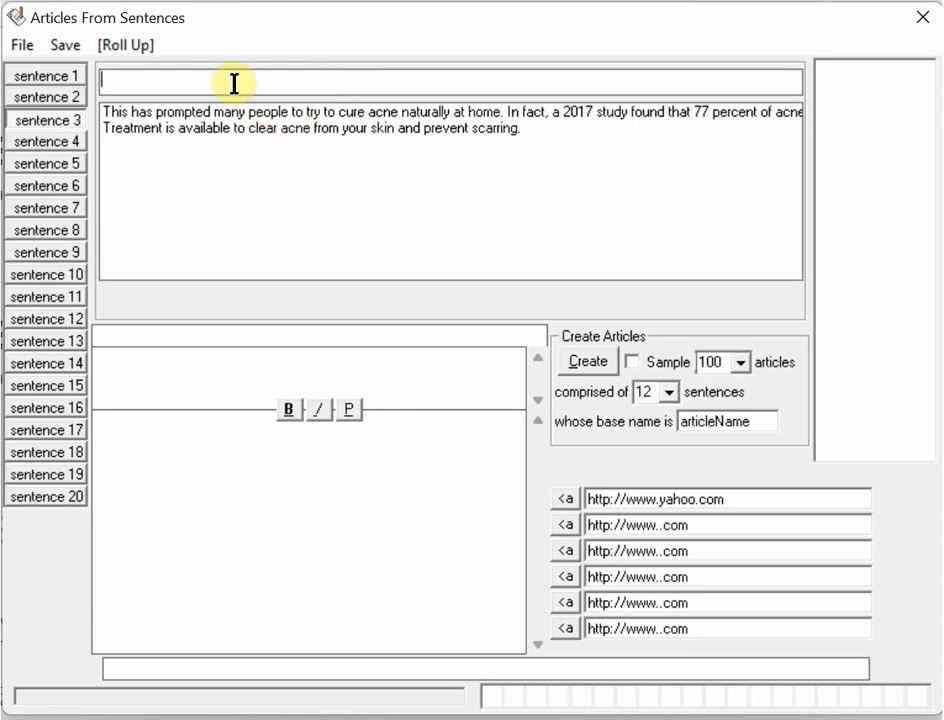
- Add the sentence 3 variation "It is best to treat acne to keep potential damage to the skin and facial scarring to a minimum"
{"action": "type", "text": "It is best to treat"}
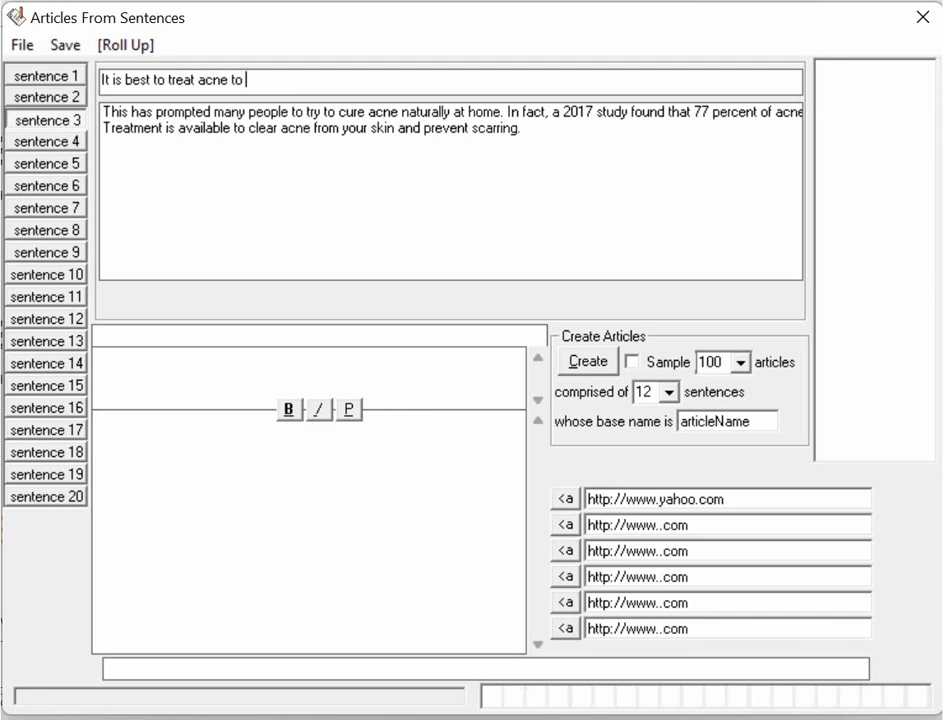
{"action": "type", "text": "acne to keep potential damage to"}
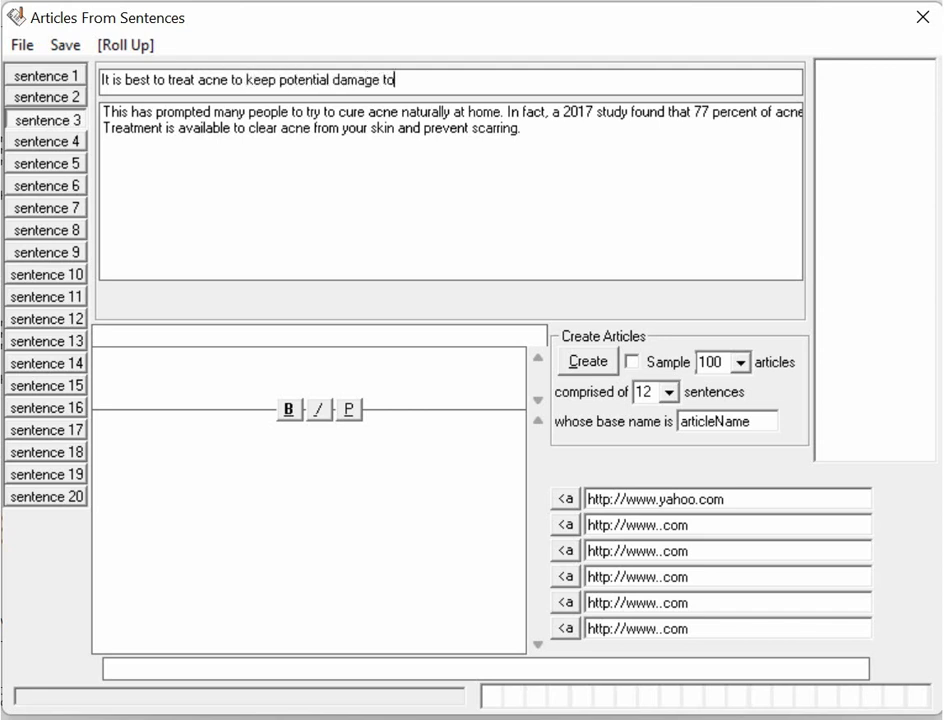
{"action": "type", "text": " the skin and f"}
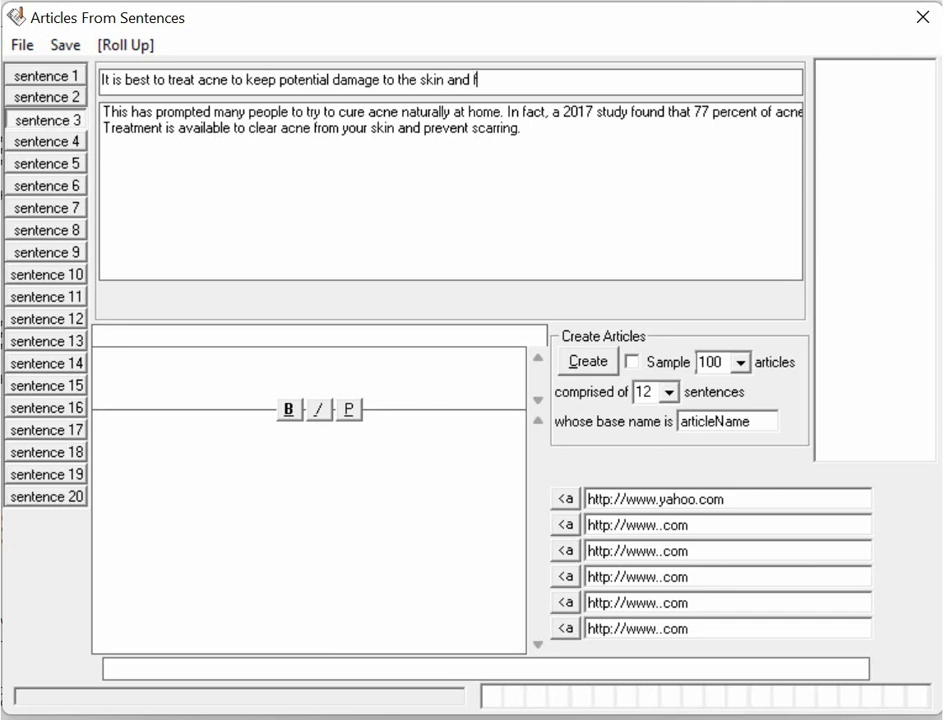
{"action": "type", "text": "acial scarring to a minimu"}
{"action": "key", "text": "Return"}
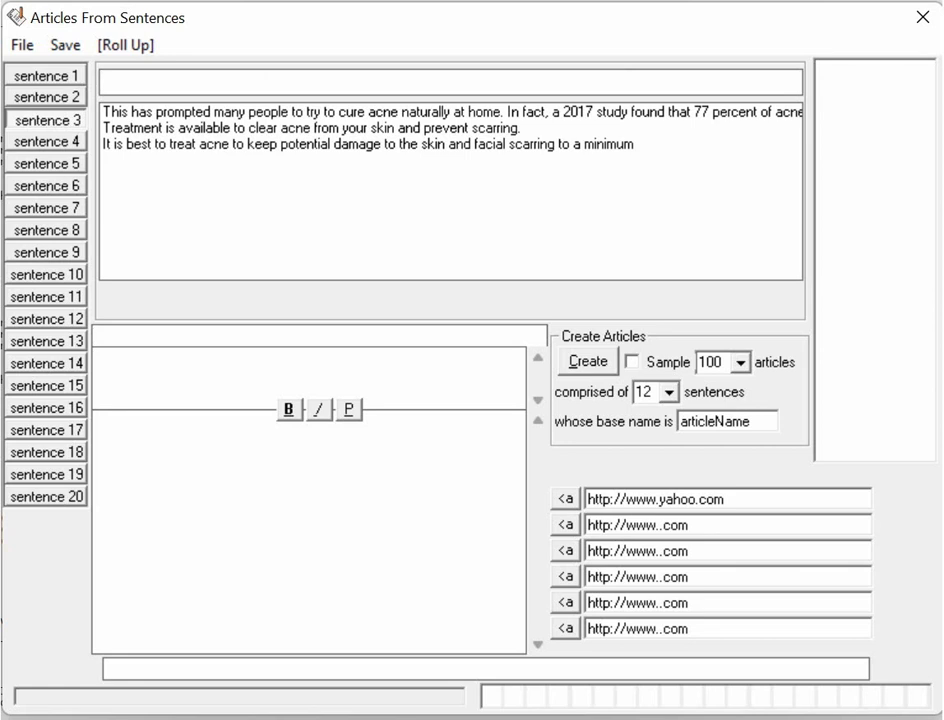
- Review the variations entered in sentences 1, 2 and 3
{"action": "left_click", "coordinate": [55, 97]}
{"action": "left_click", "coordinate": [50, 80]}
{"action": "left_click", "coordinate": [58, 100]}
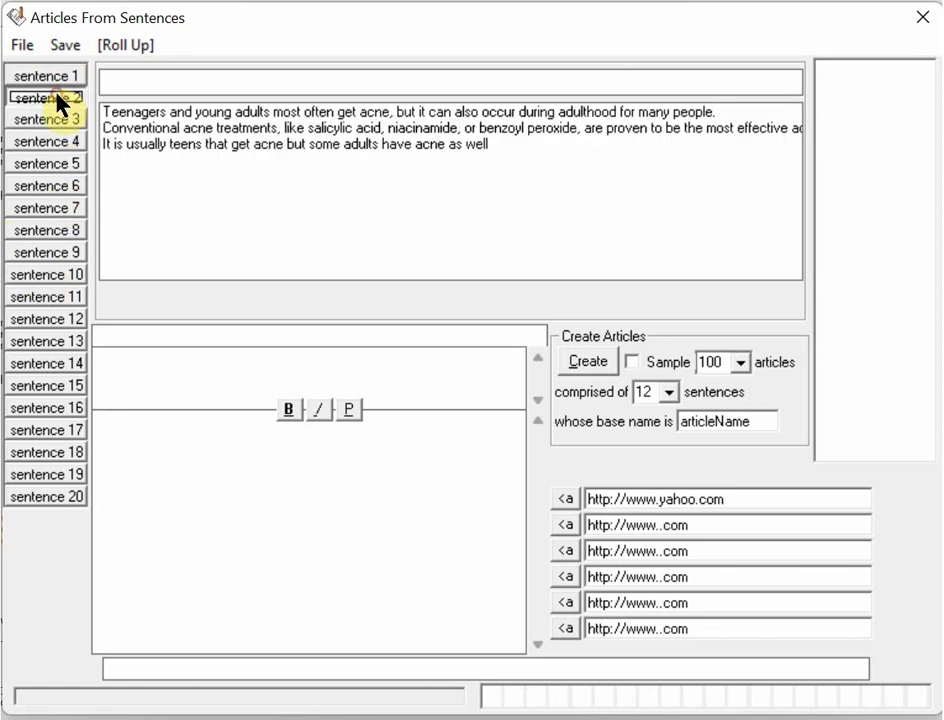
{"action": "left_click", "coordinate": [60, 120]}
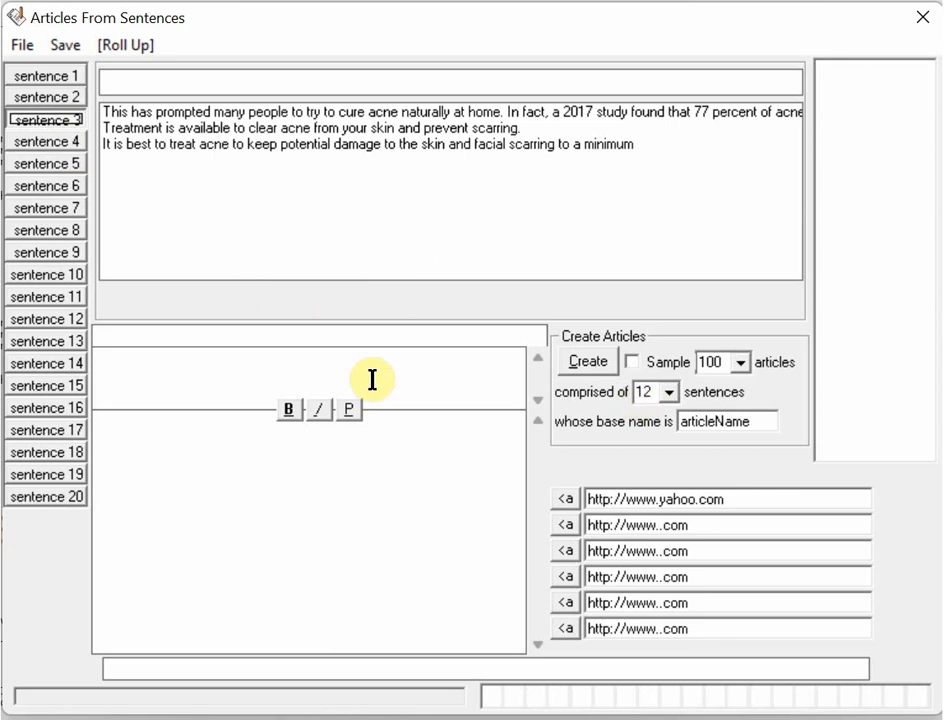
- Create a sample article comprised of 3 sentences
{"action": "left_click", "coordinate": [632, 364]}
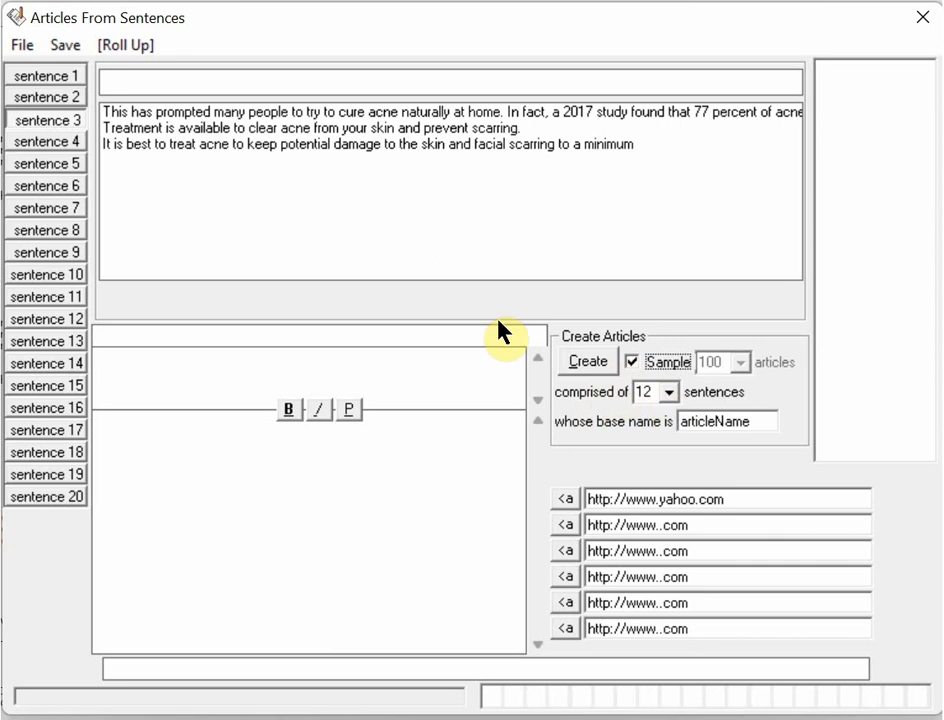
{"action": "left_click", "coordinate": [670, 393]}
{"action": "scroll", "coordinate": [645, 424], "scroll_direction": "up", "scroll_amount": 3}
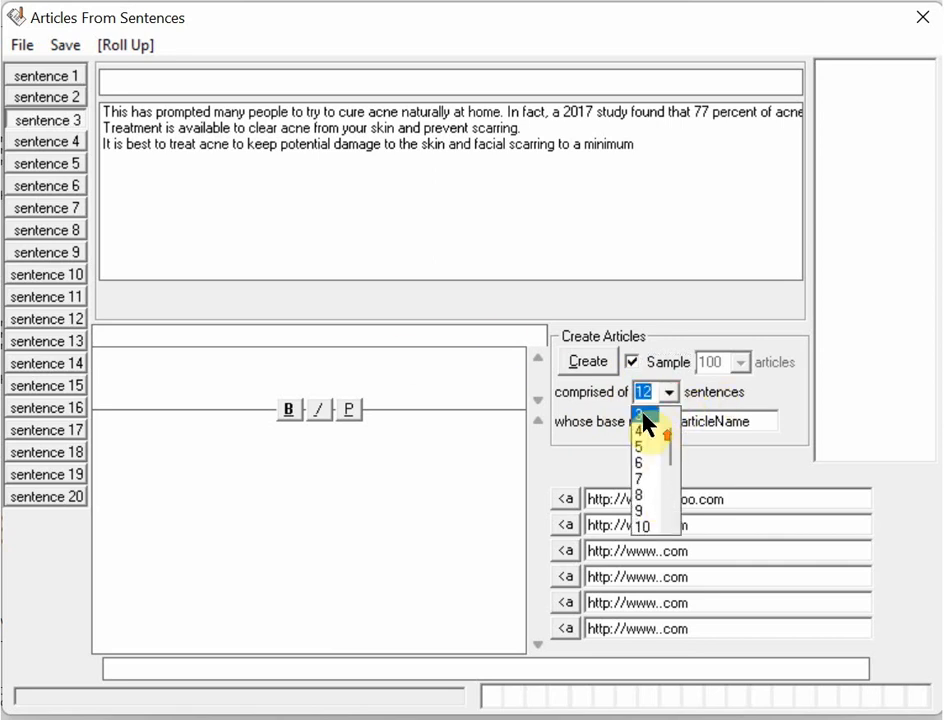
{"action": "left_click", "coordinate": [643, 415]}
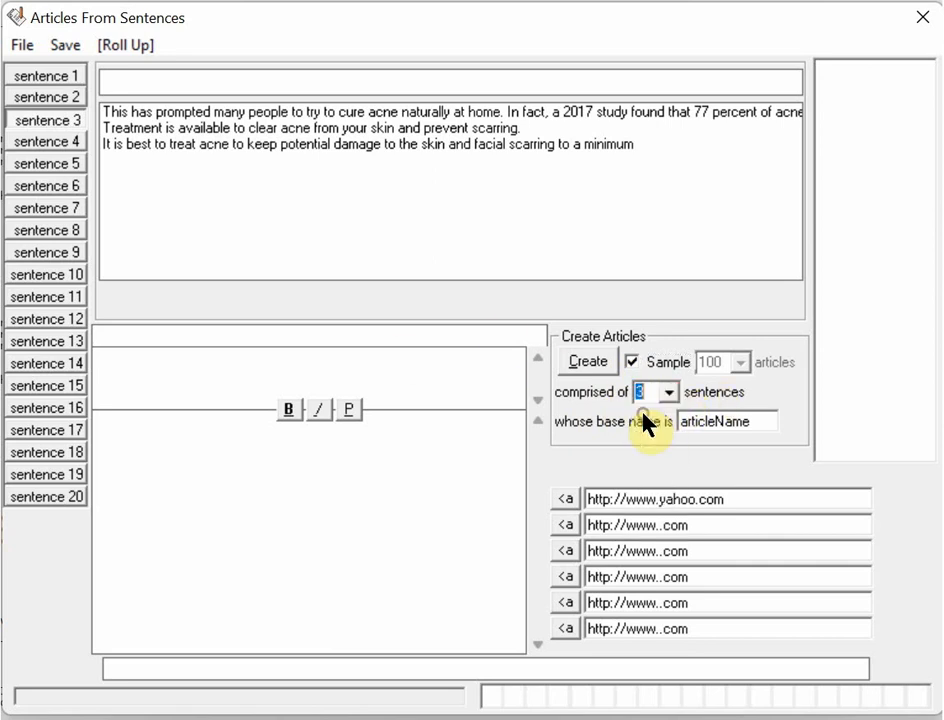
{"action": "left_click", "coordinate": [580, 362]}
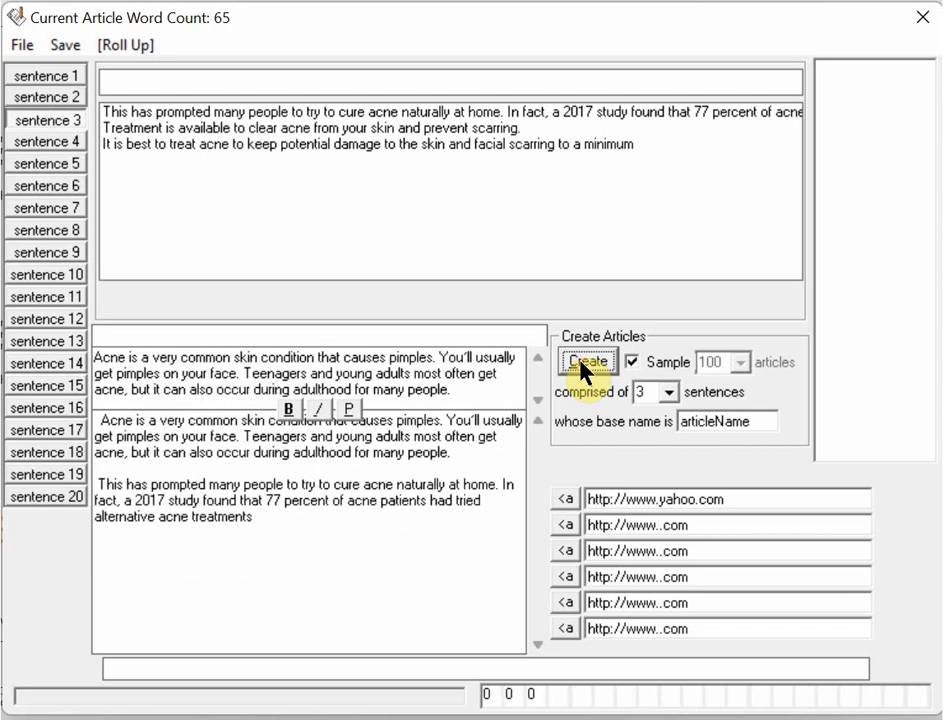
- Regenerate the sample article several times to get different combinations of the sentence variations
{"action": "left_click", "coordinate": [581, 362]}
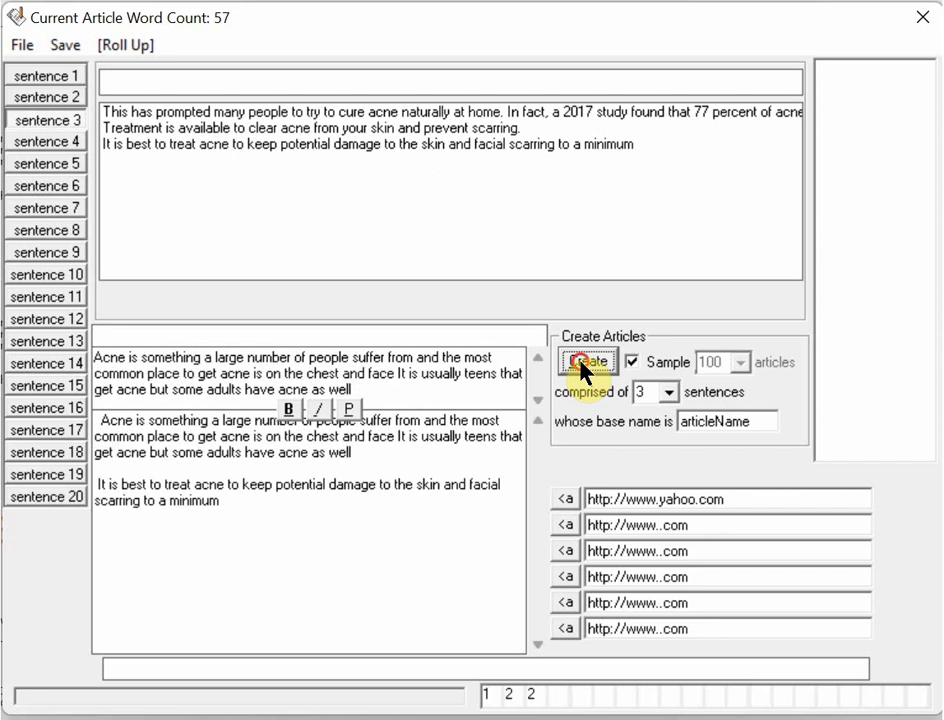
{"action": "left_click", "coordinate": [581, 362]}
{"action": "left_click", "coordinate": [581, 362]}
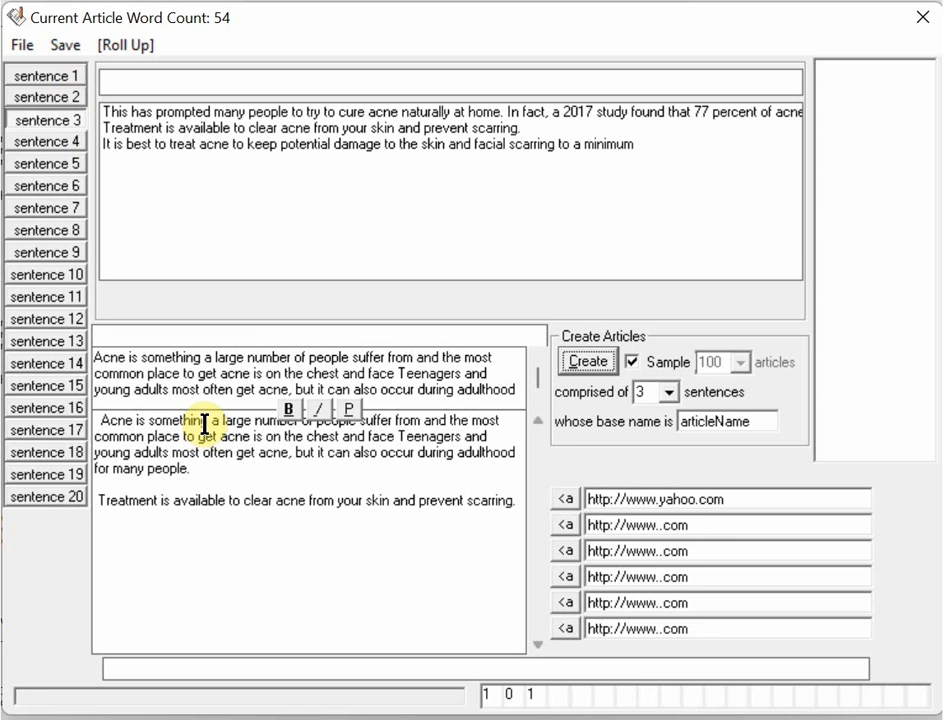
{"action": "left_click", "coordinate": [590, 362]}
{"action": "left_click", "coordinate": [590, 362]}
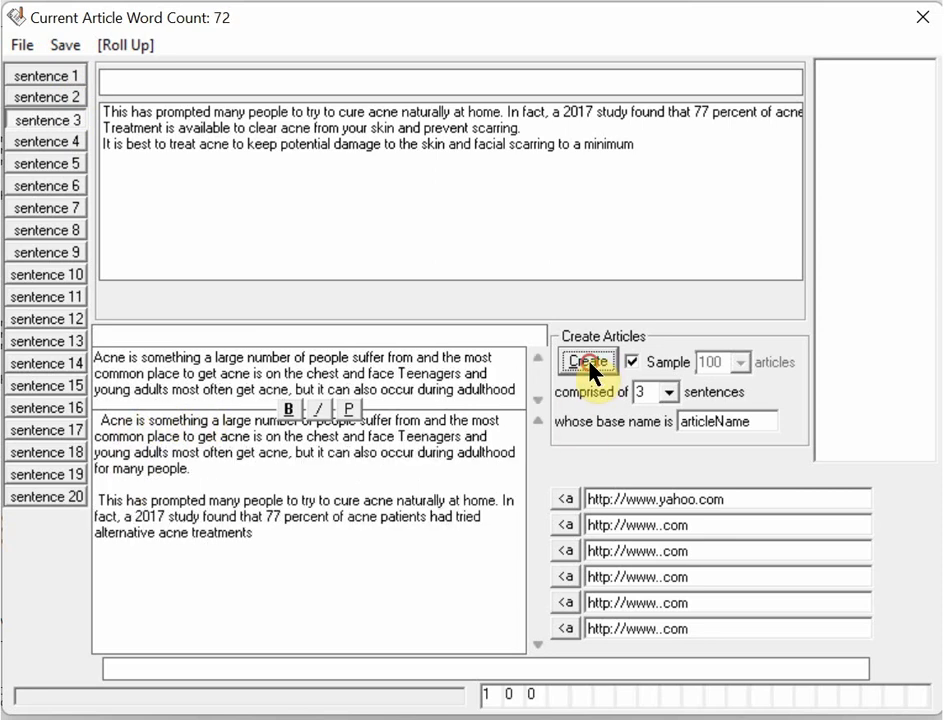
{"action": "left_click", "coordinate": [590, 362]}
{"action": "left_click", "coordinate": [590, 362]}
{"action": "left_click", "coordinate": [590, 362]}
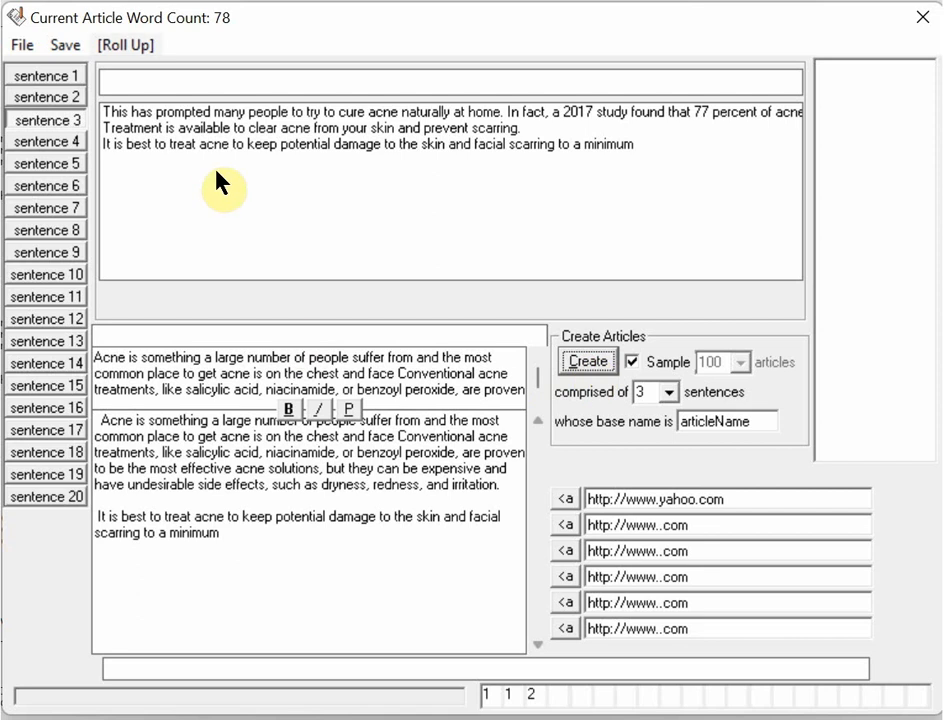
- Compare the variations listed in sentences 1, 2 and 3 with the text of the generated sample article
{"action": "left_click", "coordinate": [40, 78]}
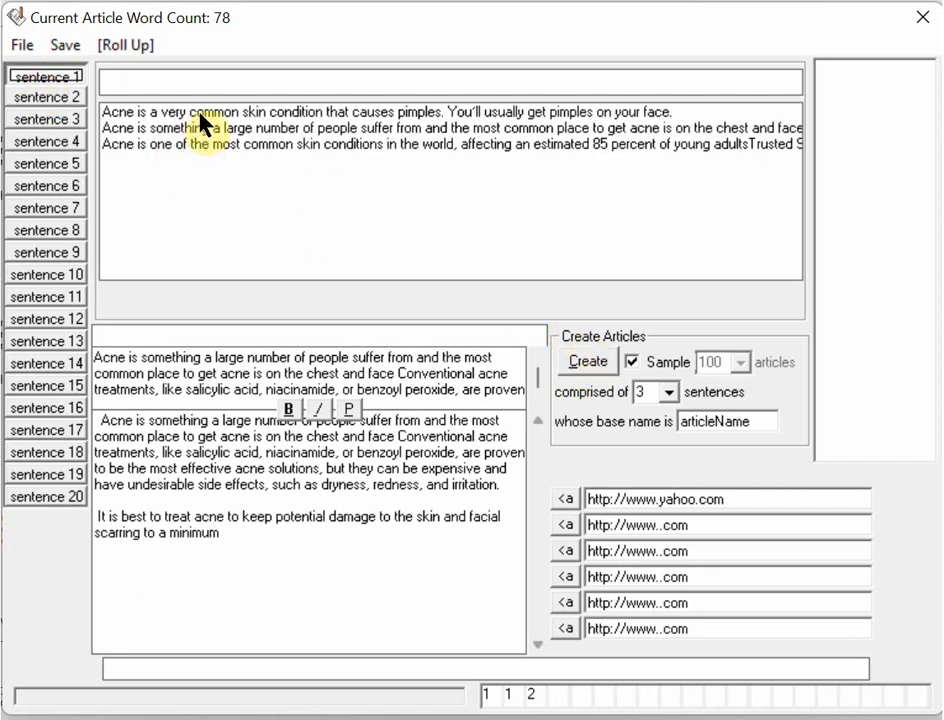
{"action": "left_click", "coordinate": [72, 97]}
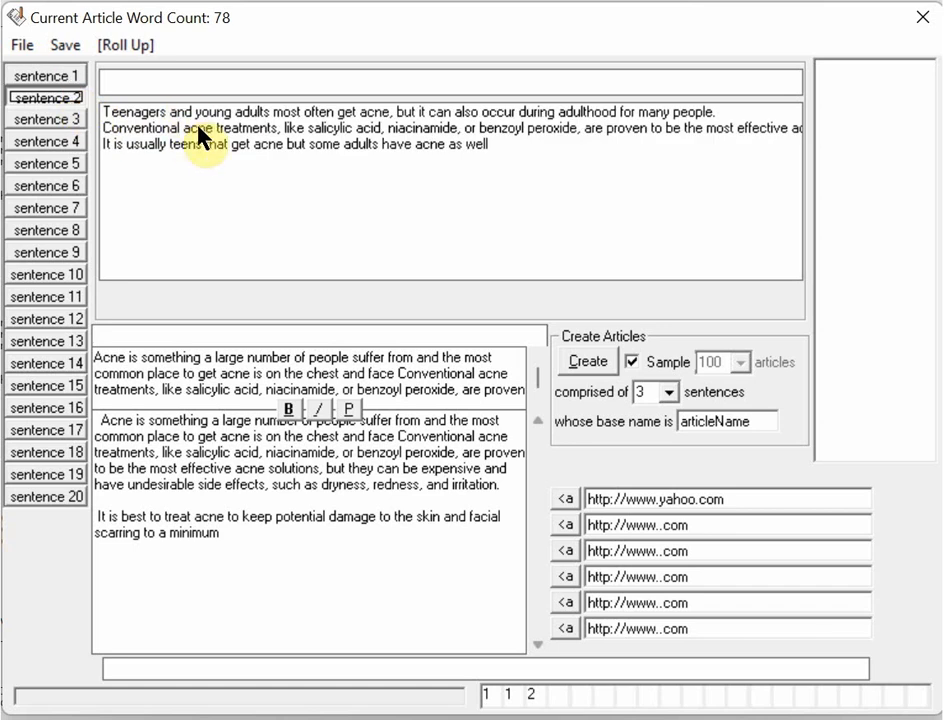
{"action": "left_click", "coordinate": [74, 120]}
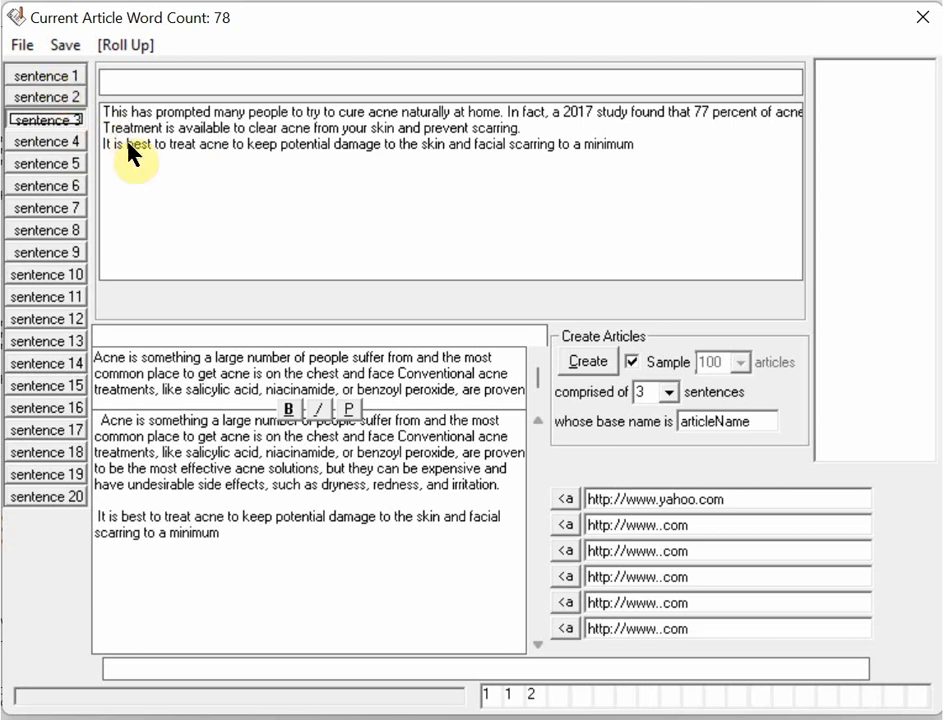
{"action": "left_click", "coordinate": [143, 173]}
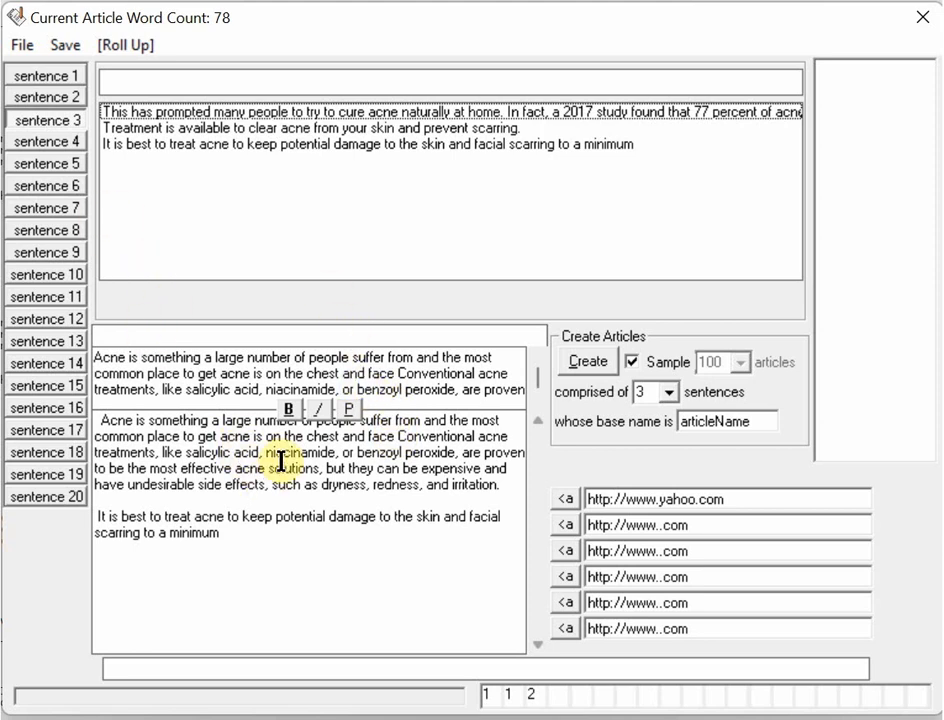
- Make the word "niacinamide" bold in the sample article
{"action": "left_click_drag", "start_coordinate": [340, 454], "coordinate": [262, 453]}
{"action": "left_click", "coordinate": [288, 409]}
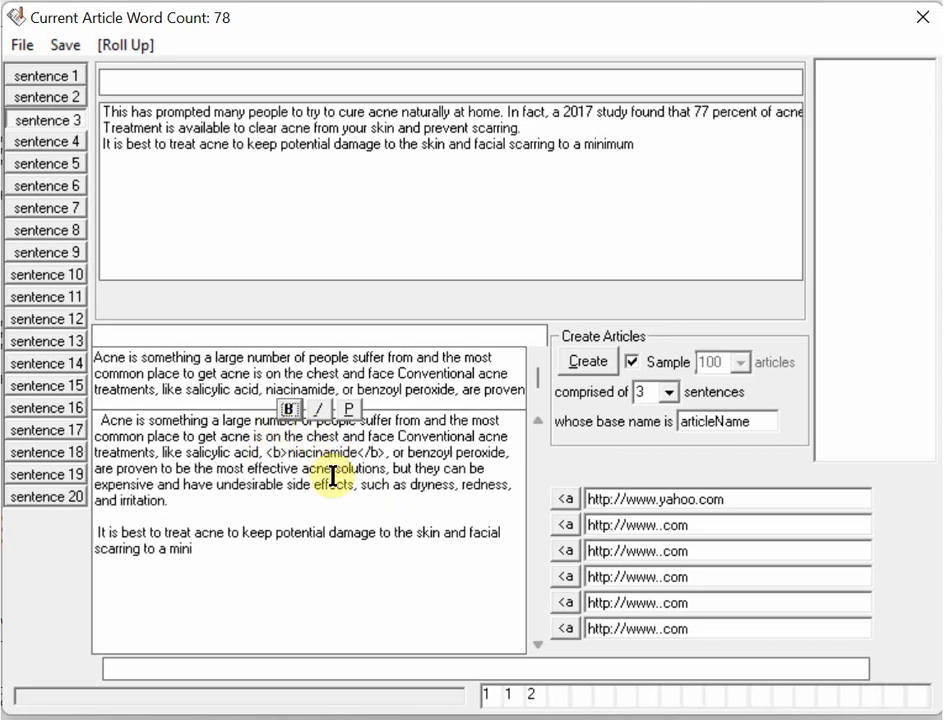
- Bring the sentence 3 variation beginning "It is best to treat acne" back for editing and add it again unmodified
{"action": "left_click", "coordinate": [250, 141]}
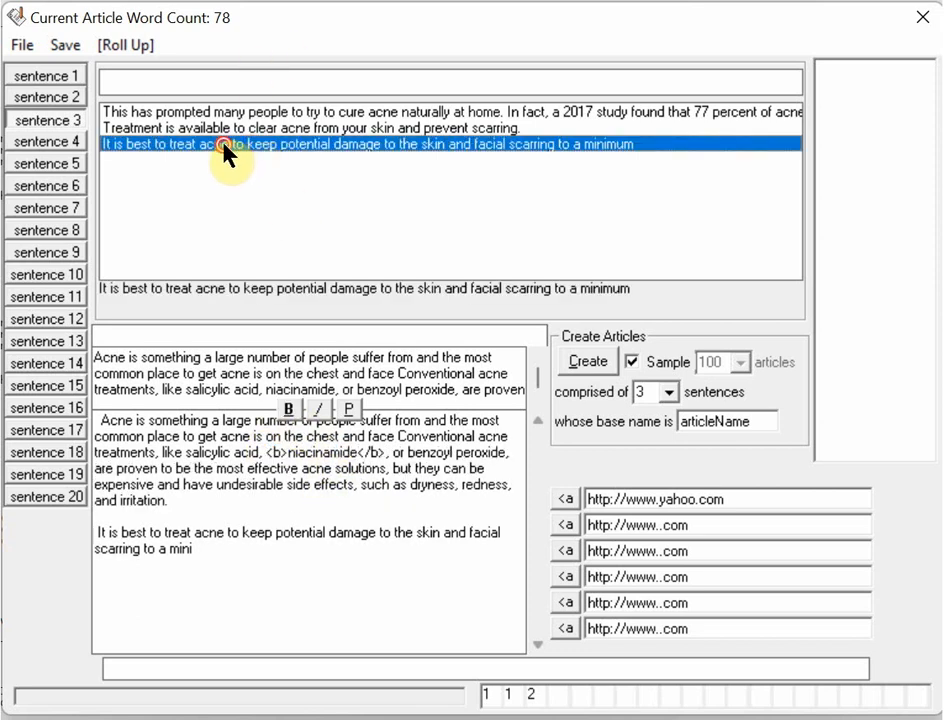
{"action": "double_click", "coordinate": [225, 145]}
{"action": "left_click", "coordinate": [648, 79]}
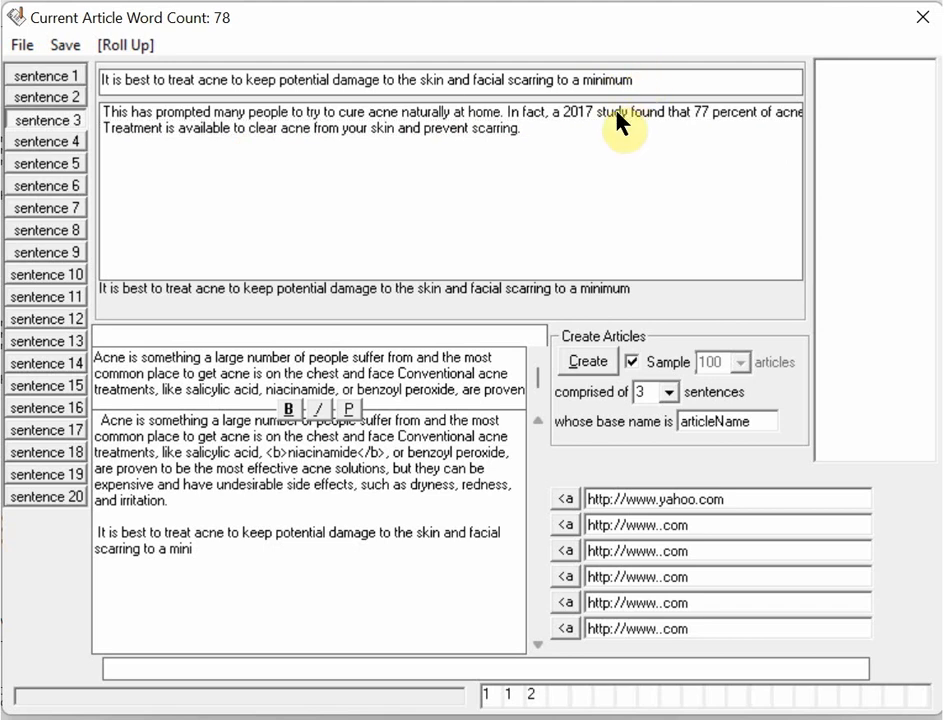
{"action": "key", "text": "Return"}
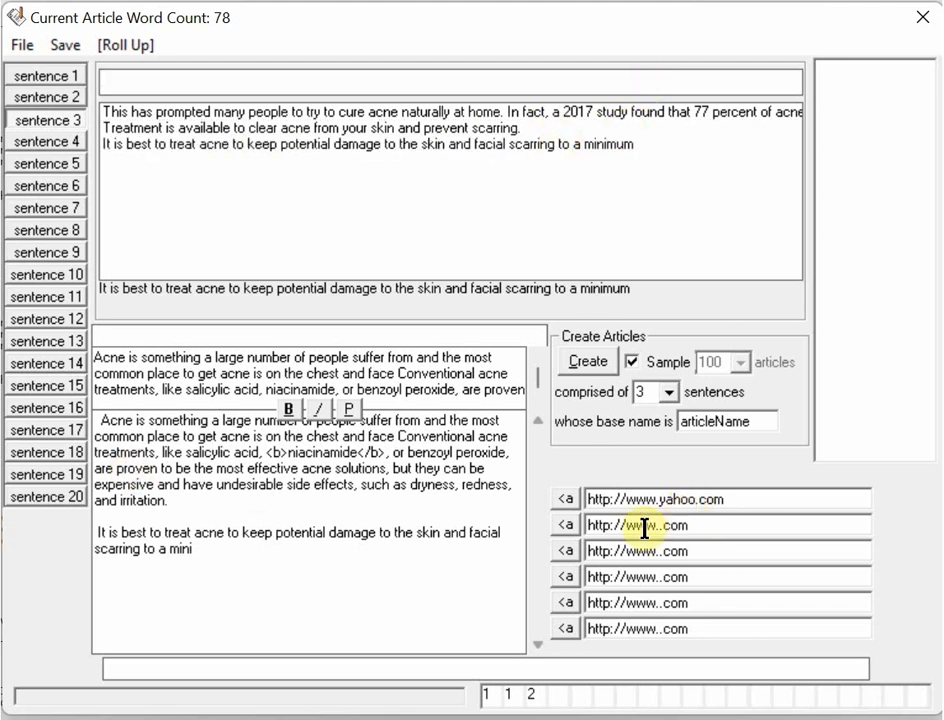
{"action": "left_click_drag", "start_coordinate": [456, 485], "coordinate": [363, 487]}
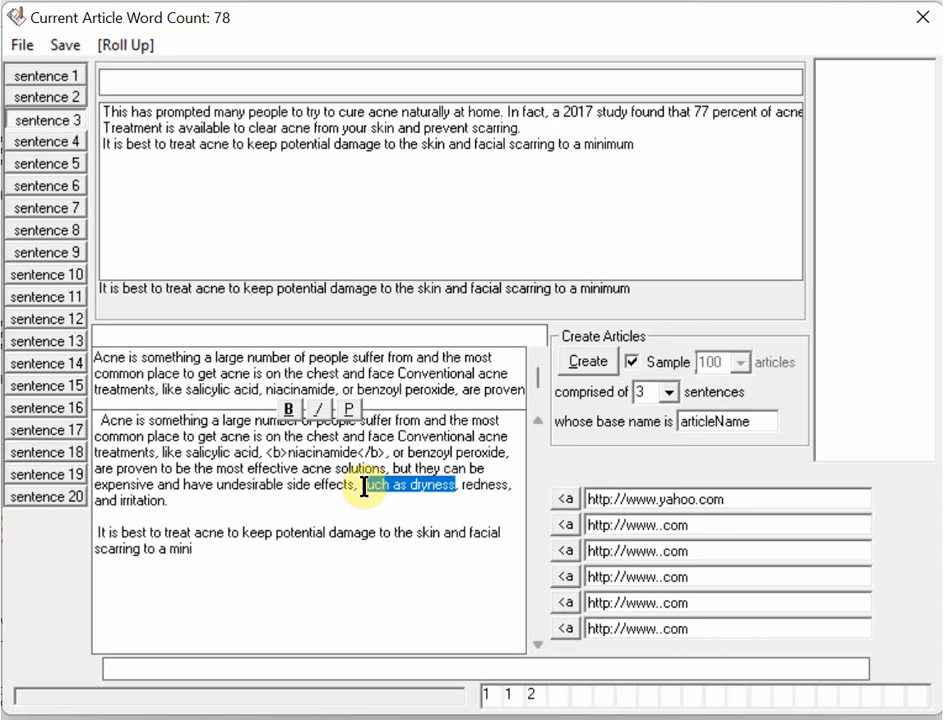
{"action": "left_click", "coordinate": [566, 499]}
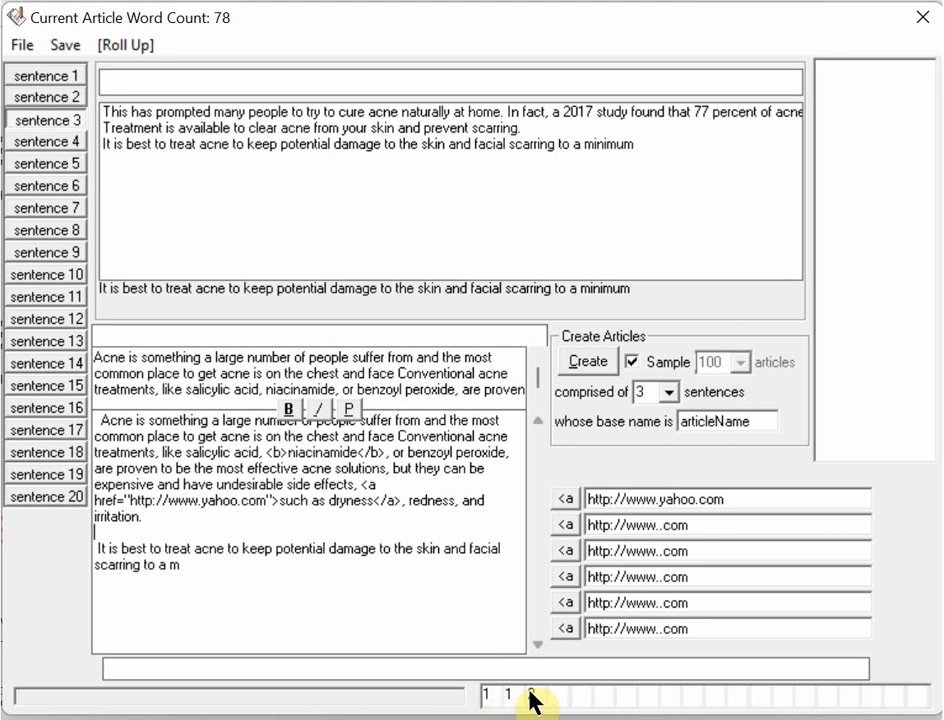
- Generate a further series of 3-sentence sample articles, replacing the edited one
{"action": "left_click", "coordinate": [218, 114]}
{"action": "left_click", "coordinate": [165, 145]}
{"action": "left_click", "coordinate": [578, 364]}
{"action": "left_click", "coordinate": [578, 364]}
{"action": "left_click", "coordinate": [578, 364]}
{"action": "left_click", "coordinate": [578, 364]}
{"action": "left_click", "coordinate": [579, 366]}
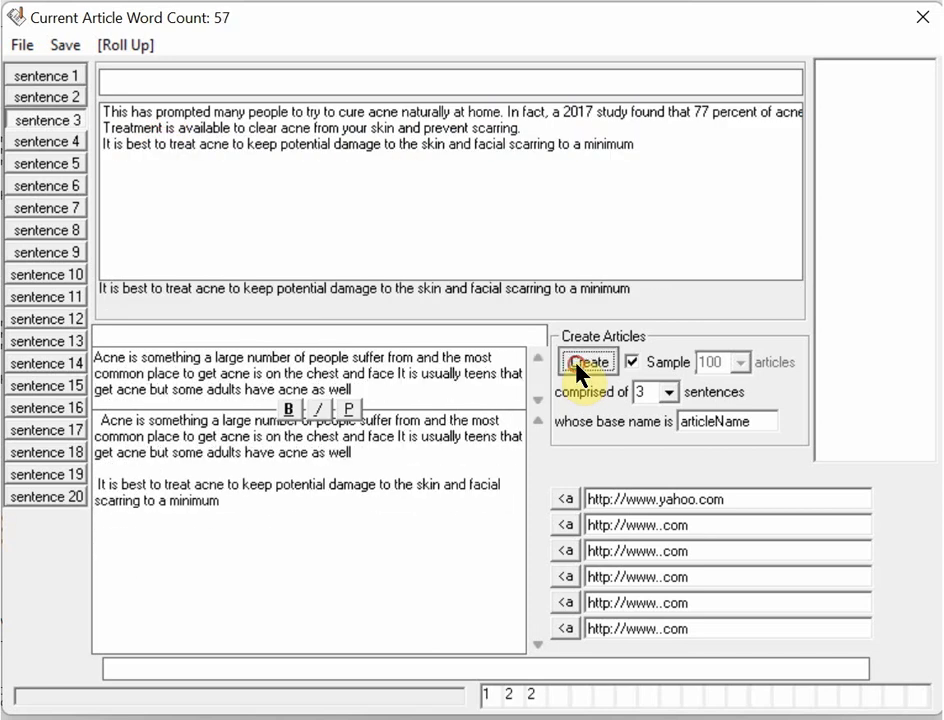
{"action": "left_click", "coordinate": [579, 366]}
{"action": "left_click", "coordinate": [579, 366]}
{"action": "left_click", "coordinate": [579, 366]}
{"action": "left_click", "coordinate": [579, 366]}
{"action": "left_click", "coordinate": [346, 211]}
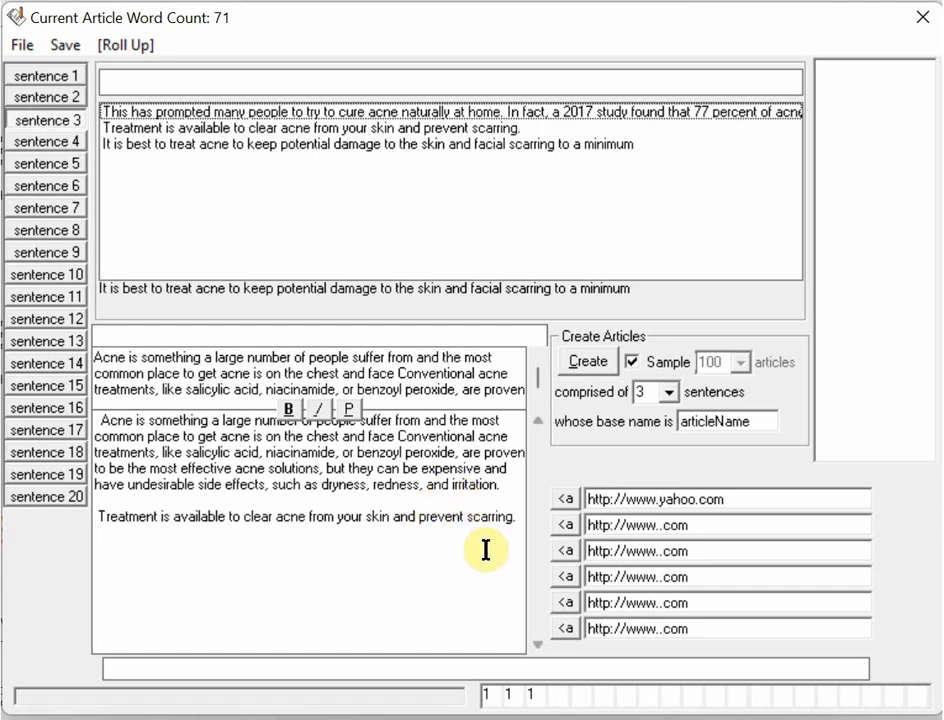
{"action": "left_click", "coordinate": [522, 517]}
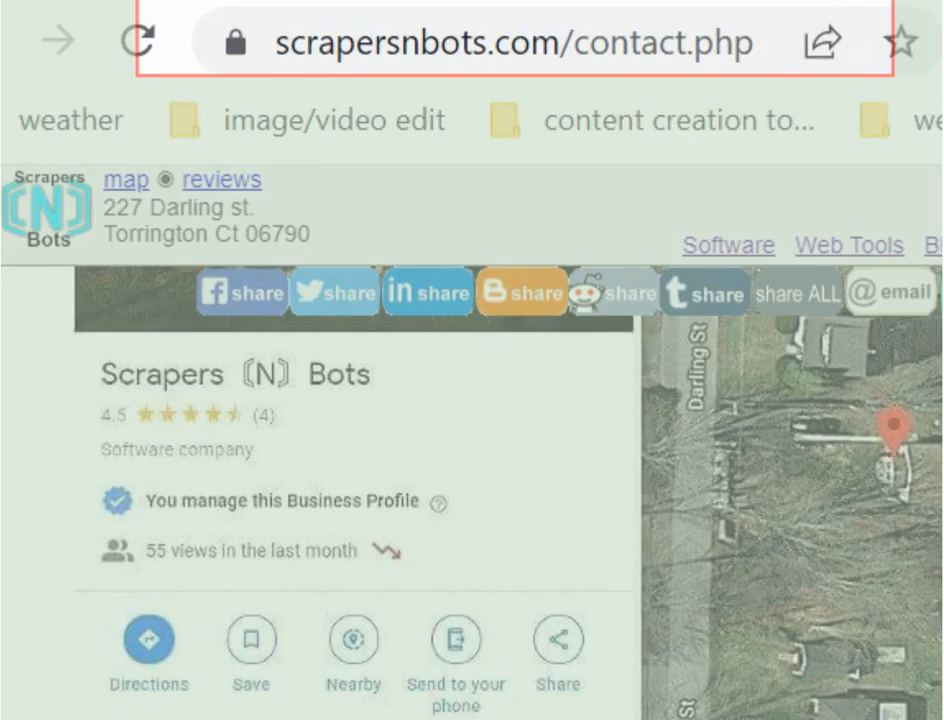
{"action": "scroll", "coordinate": [472, 490], "scroll_direction": "down", "scroll_amount": 2}
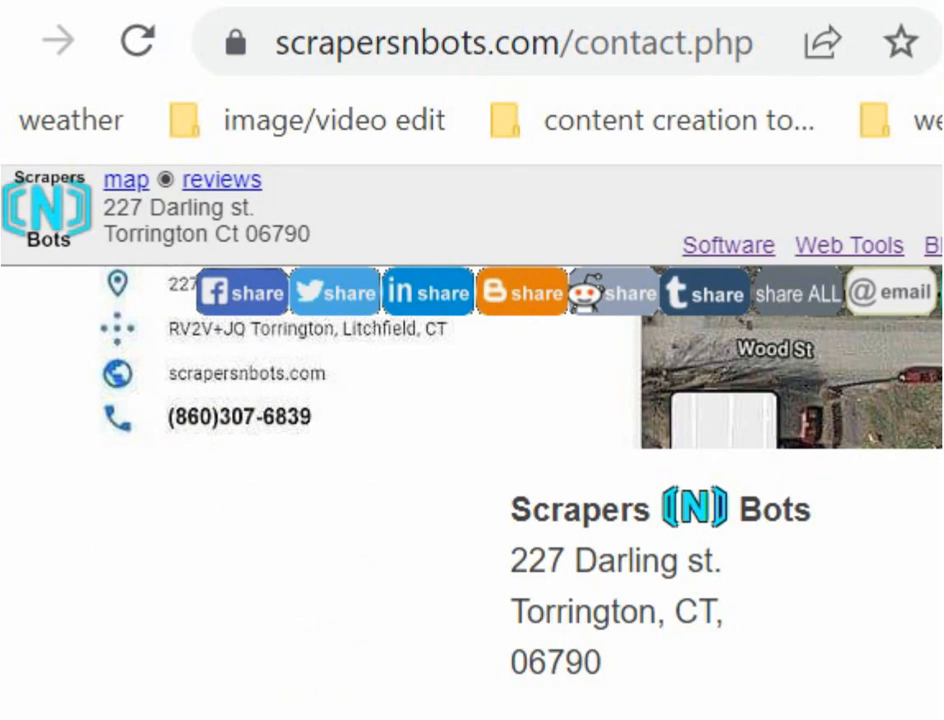
{"action": "scroll", "coordinate": [508, 492], "scroll_direction": "up", "scroll_amount": 3}
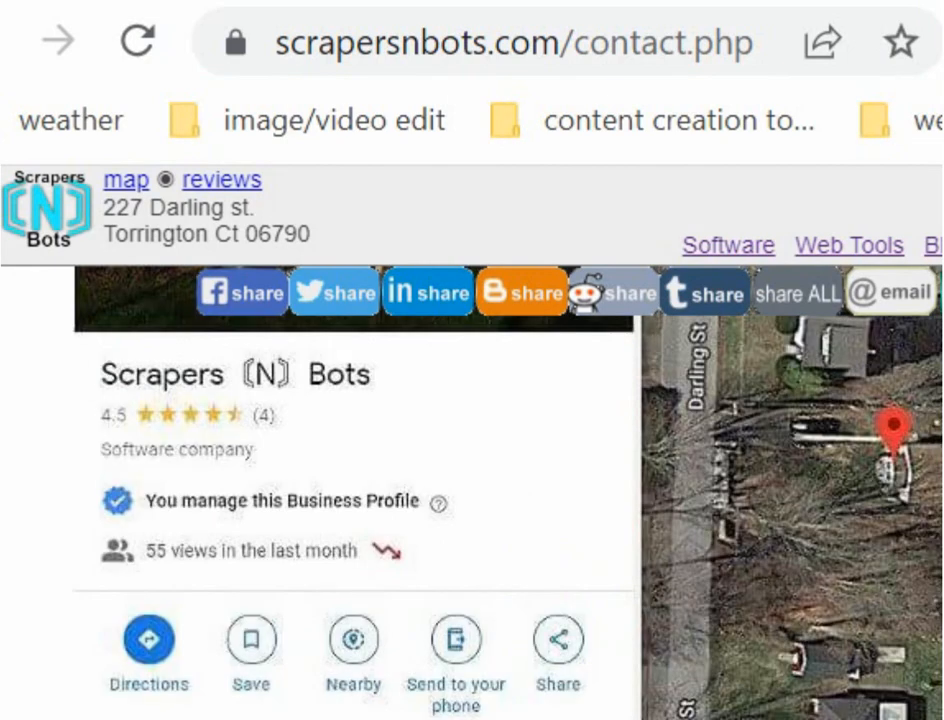